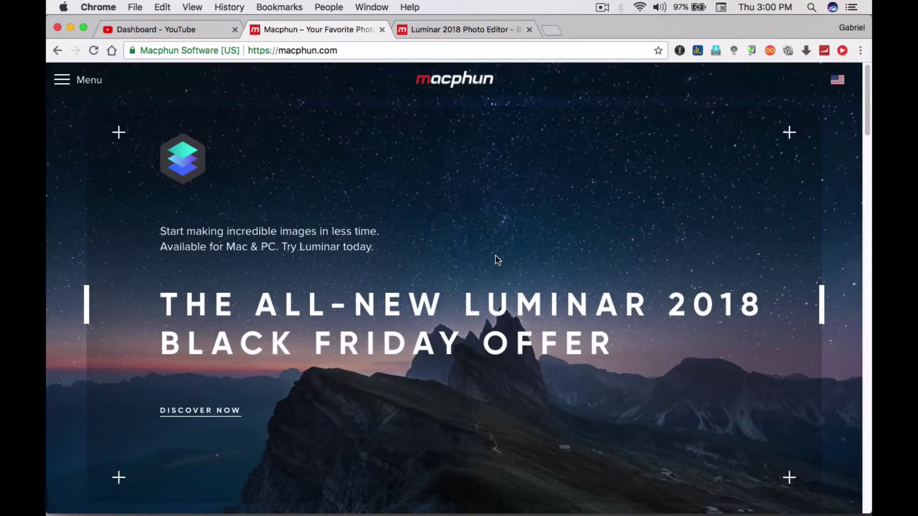
Step: Browse the Black Friday offer page and switch to the Luminar 2018 Photo Editor page
scroll(497, 260, "down", 15)
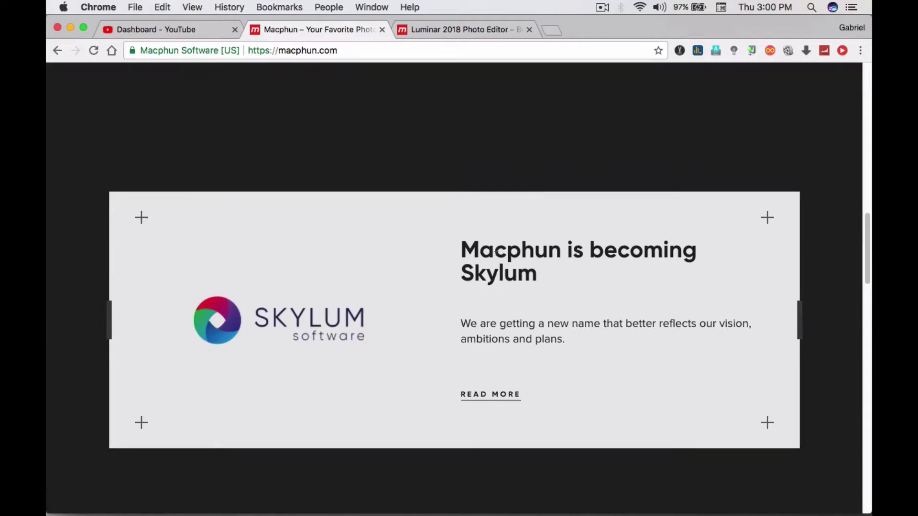
scroll(497, 253, "up", 15)
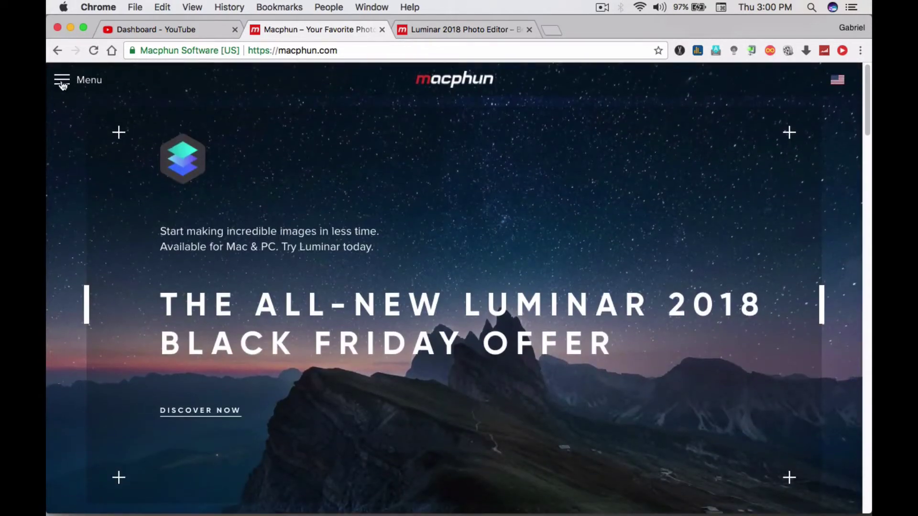
left_click(62, 80)
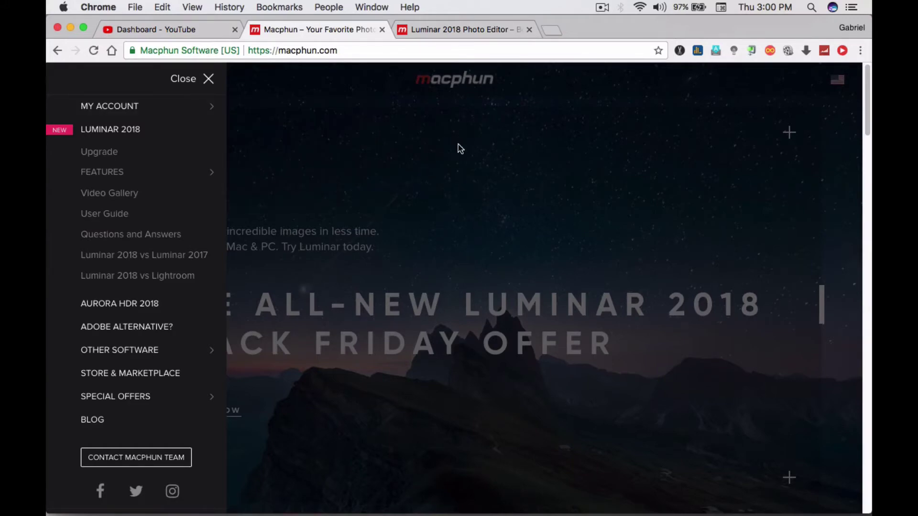
left_click(461, 27)
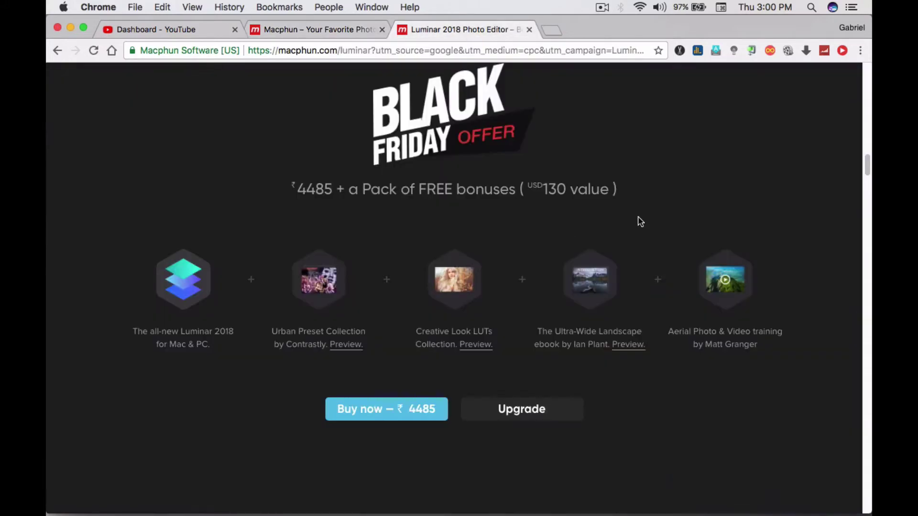
Step: Scroll the Luminar 2018 offer page, then minimize Chrome to reveal Luminar's start screen
scroll(638, 218, "down", 10)
scroll(570, 265, "up", 5)
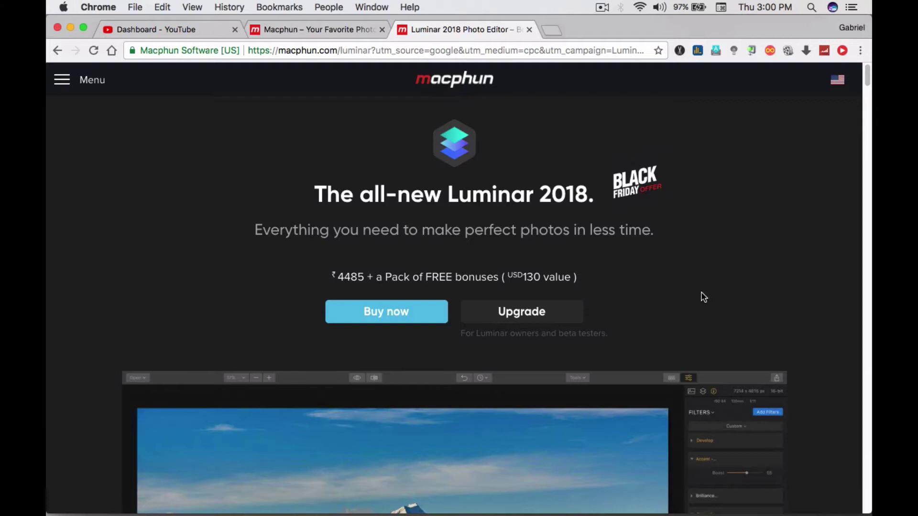
left_click(71, 28)
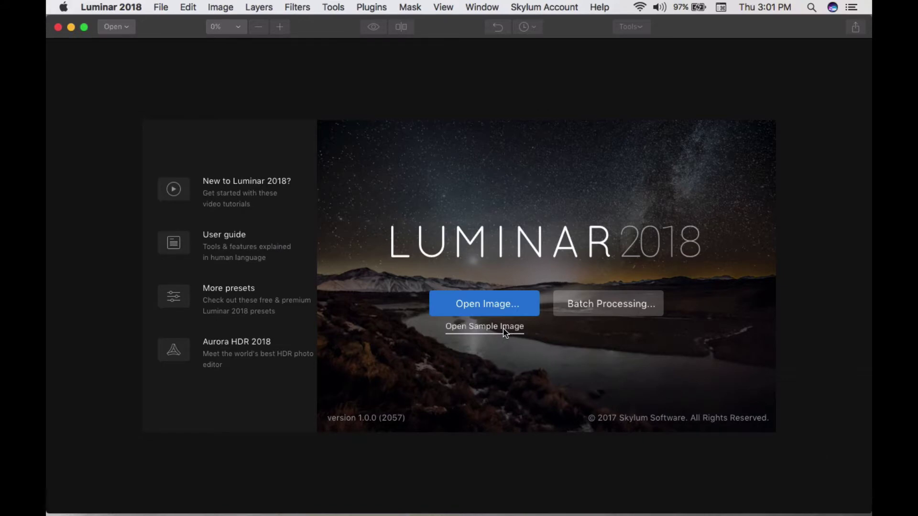
Step: Open the breathtaking-nature red house photo from the Photos folder
left_click(489, 303)
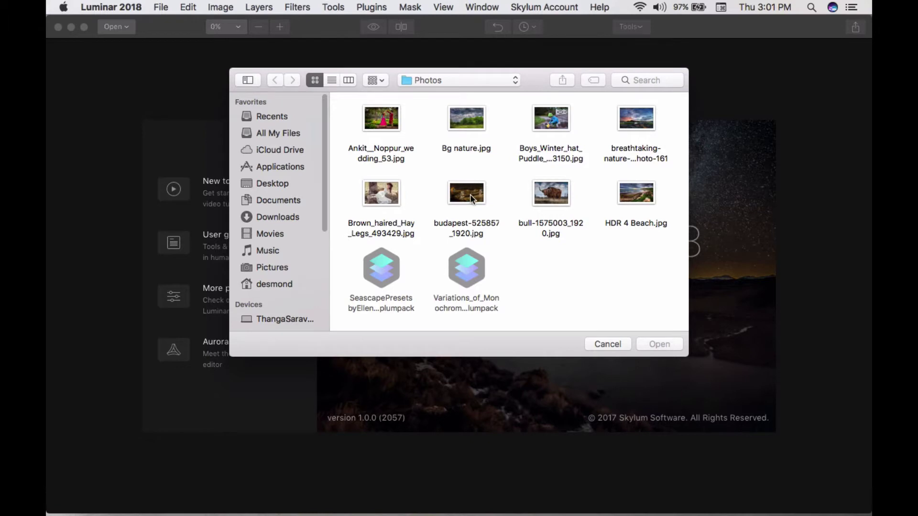
left_click(637, 123)
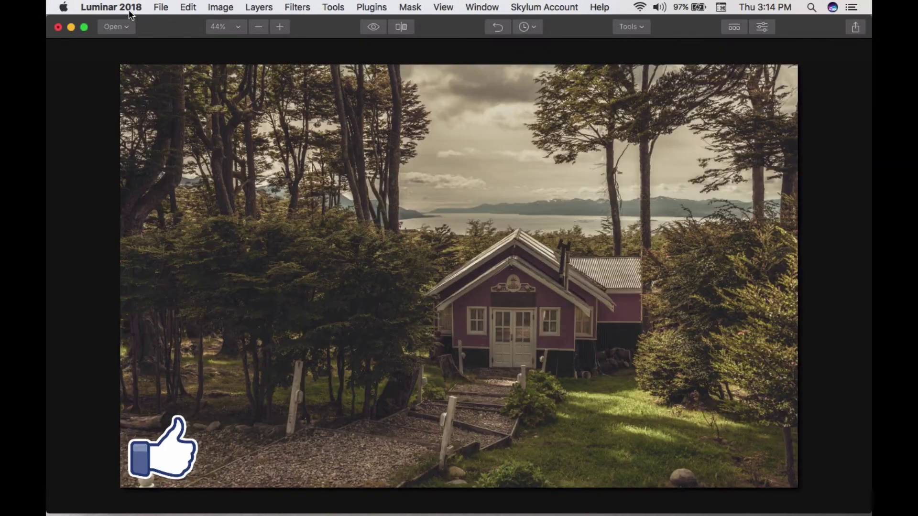
Step: Install the Luminar plugin for Photoshop, authorising with the admin password, then for Lightroom
left_click(118, 7)
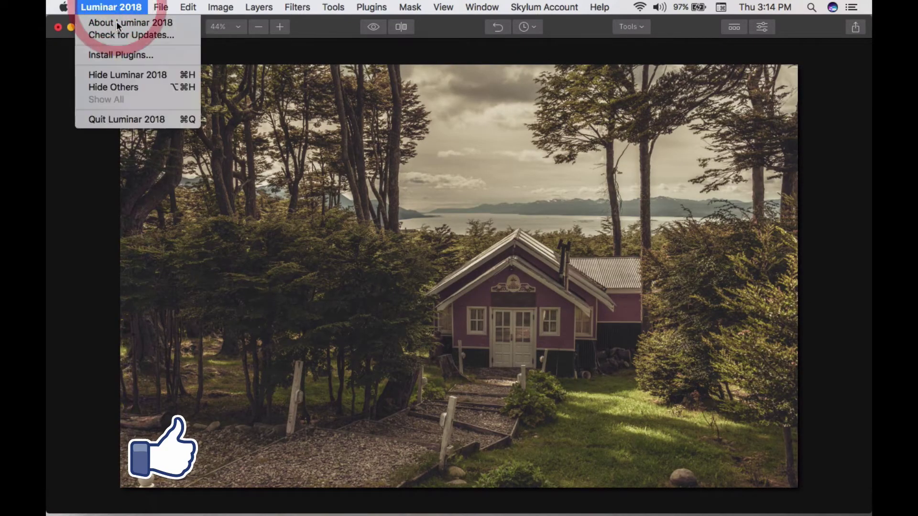
left_click(117, 56)
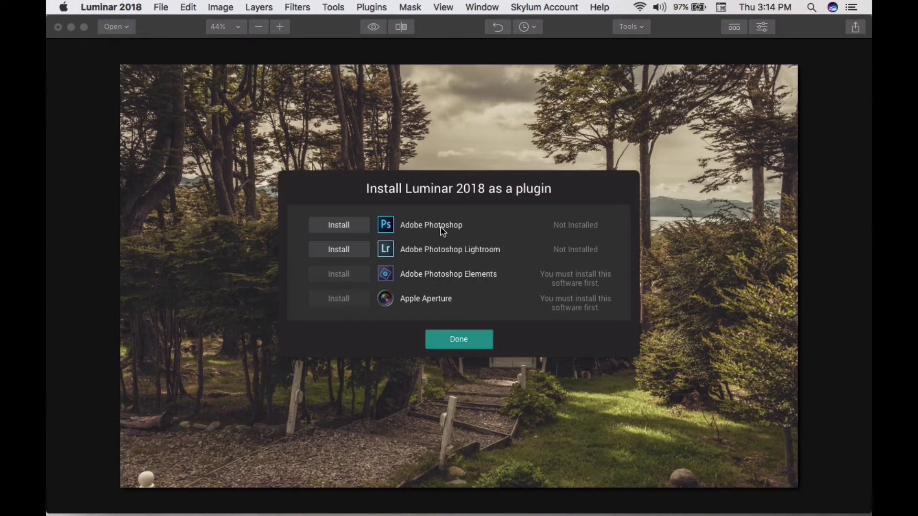
left_click(350, 226)
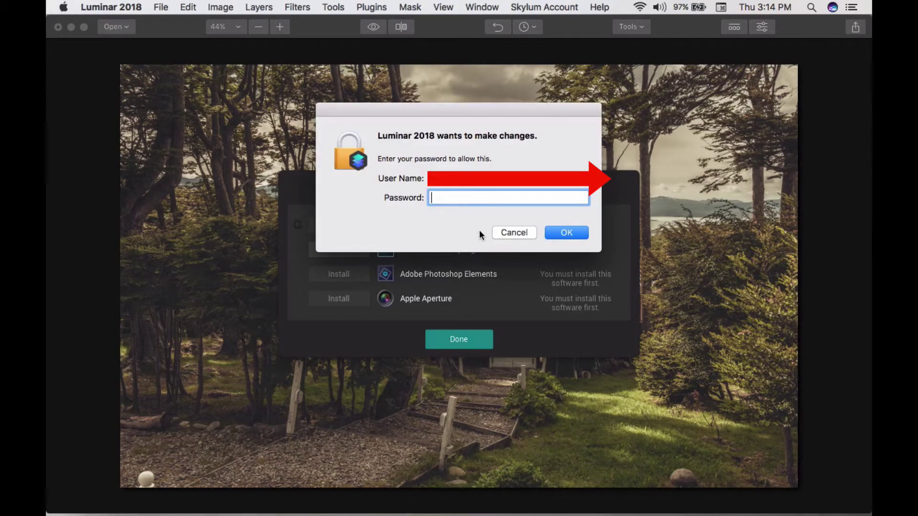
type("••••")
key("Return")
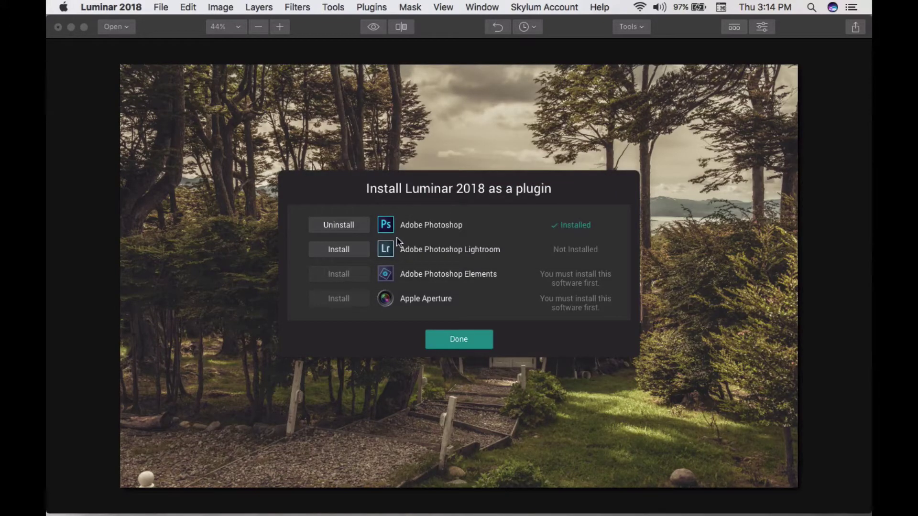
left_click(346, 248)
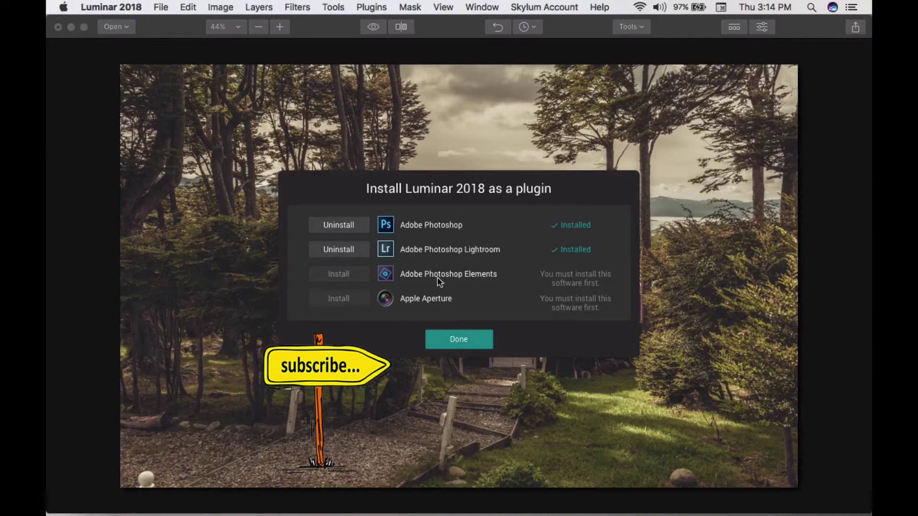
Step: Close the plugin installer, look over the Tools list, and show the Presets filmstrip
left_click(460, 338)
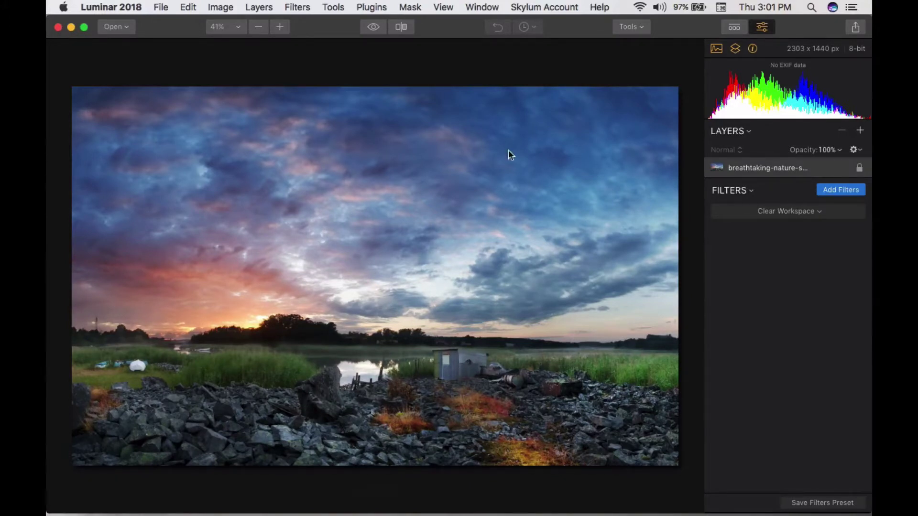
left_click(637, 29)
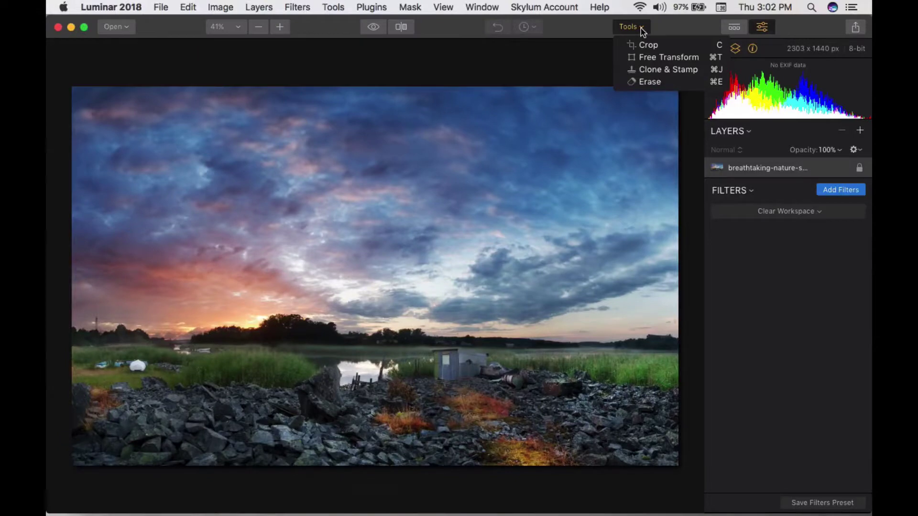
left_click(711, 23)
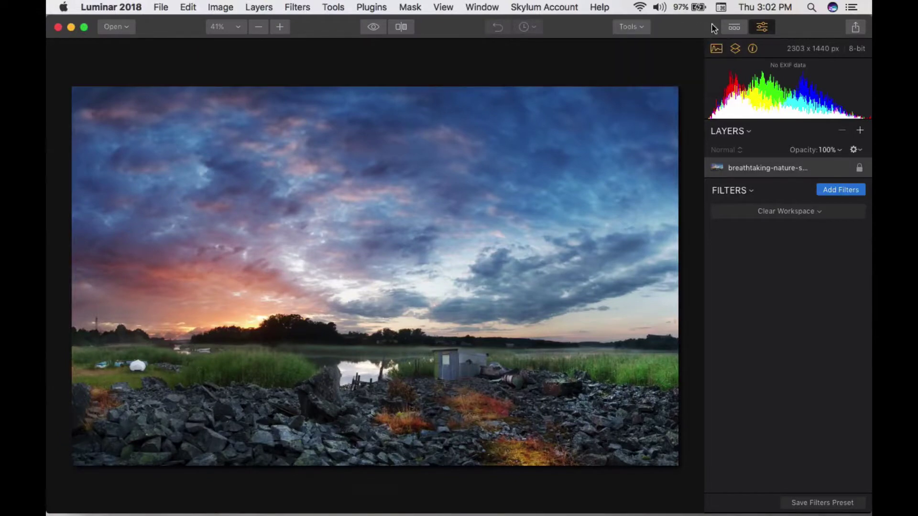
left_click(732, 26)
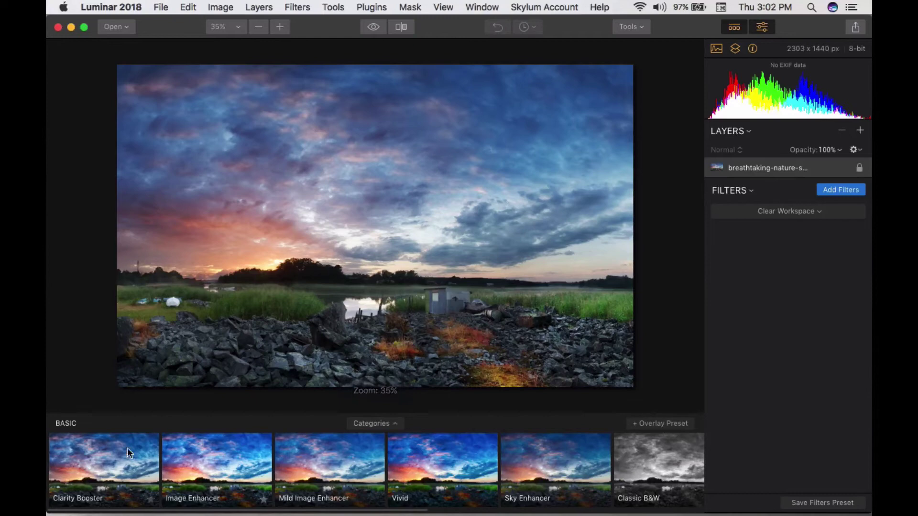
left_click(734, 30)
left_click(734, 30)
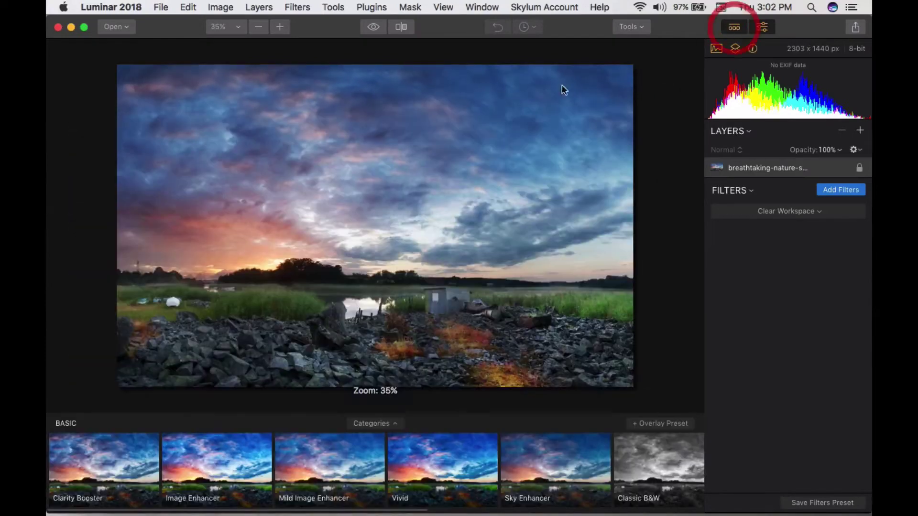
Step: Switch the preset category to Street, then hide the presets strip and toggle the side panel
left_click(375, 425)
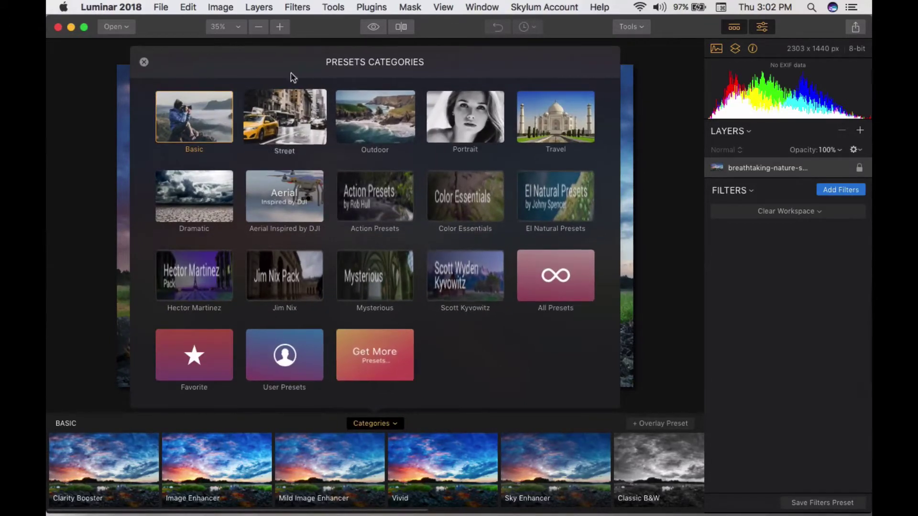
left_click(288, 105)
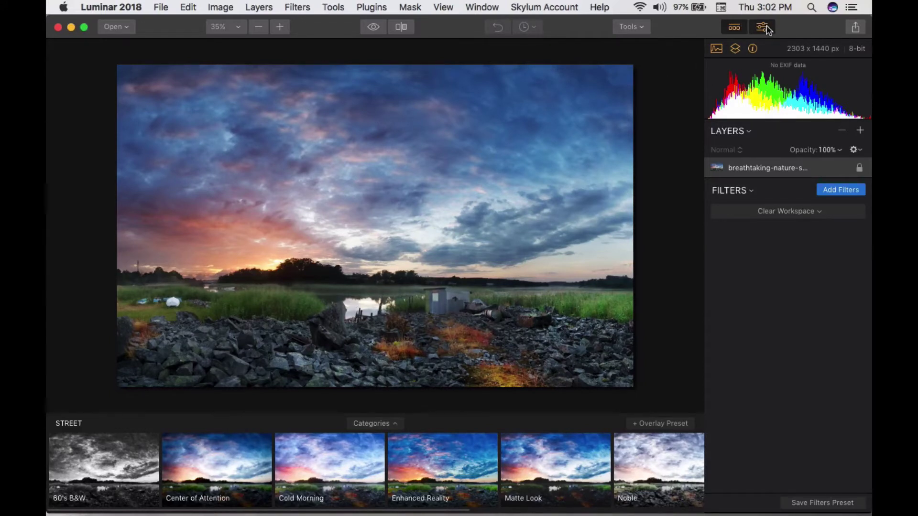
left_click(733, 27)
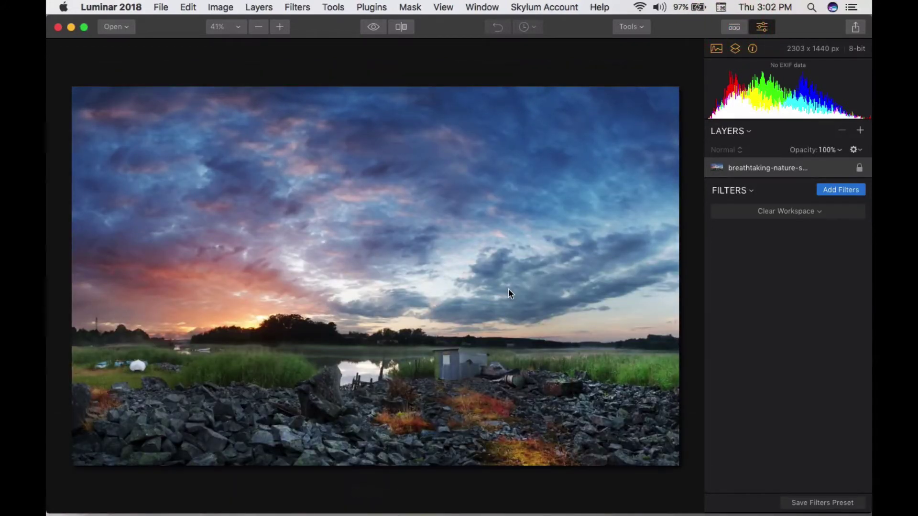
left_click(765, 29)
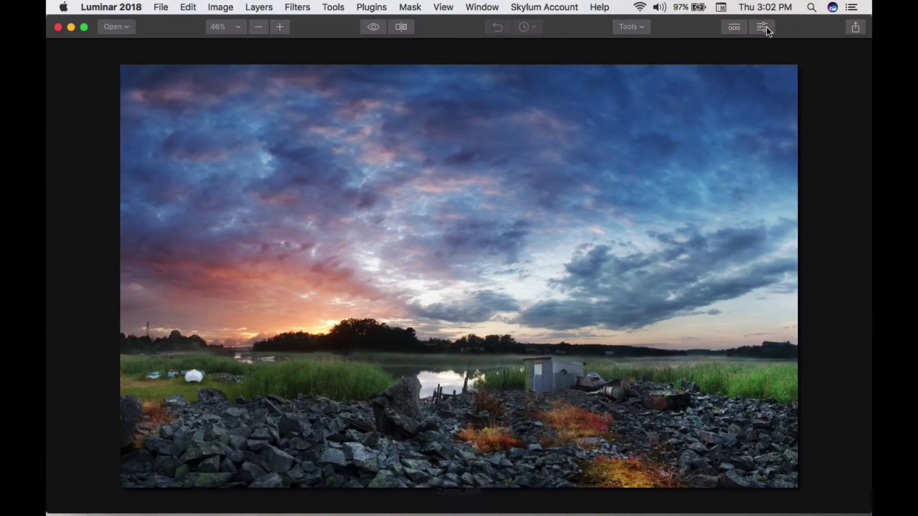
left_click(767, 27)
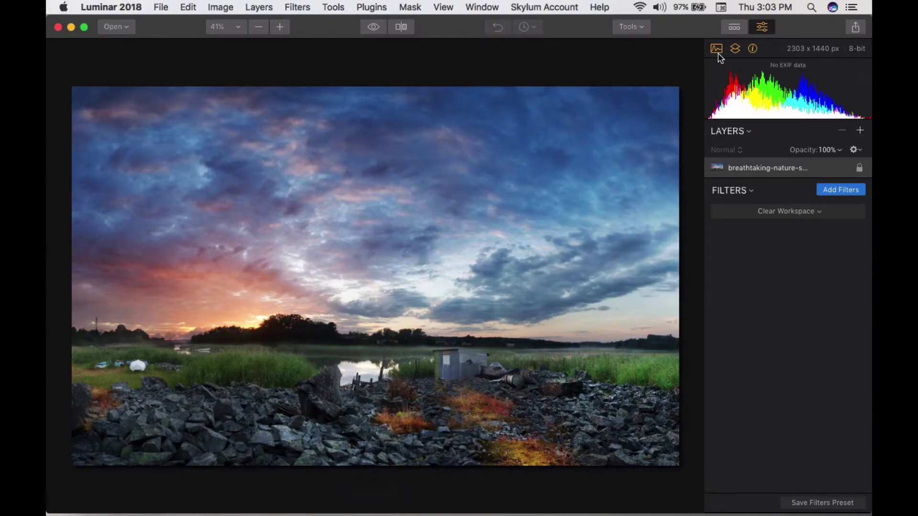
left_click(734, 52)
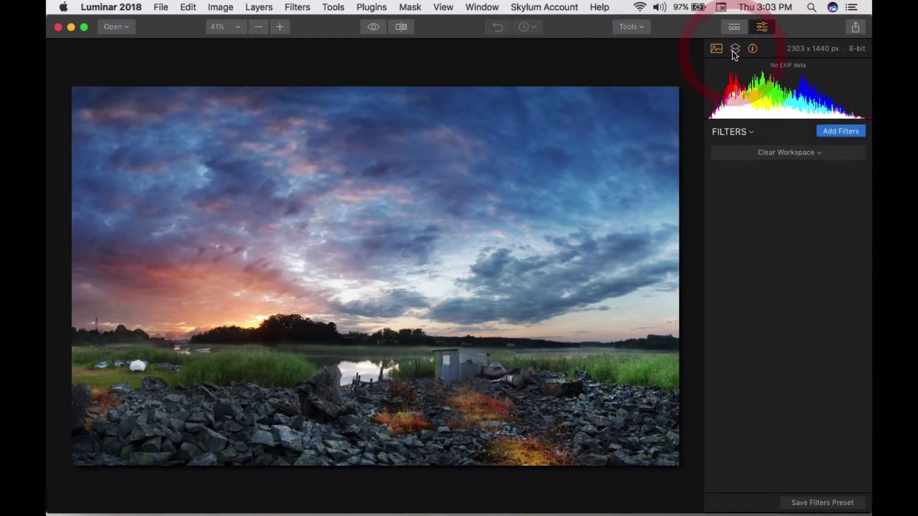
left_click(752, 50)
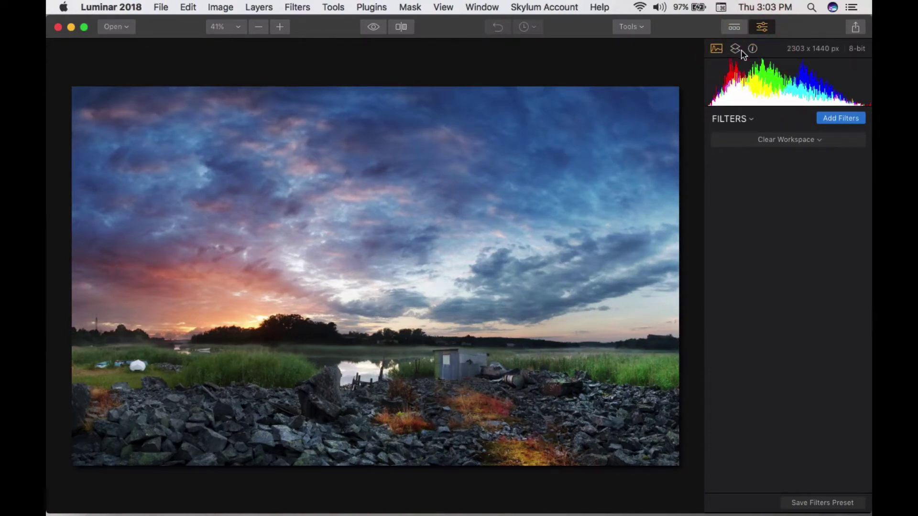
left_click(735, 50)
left_click(749, 52)
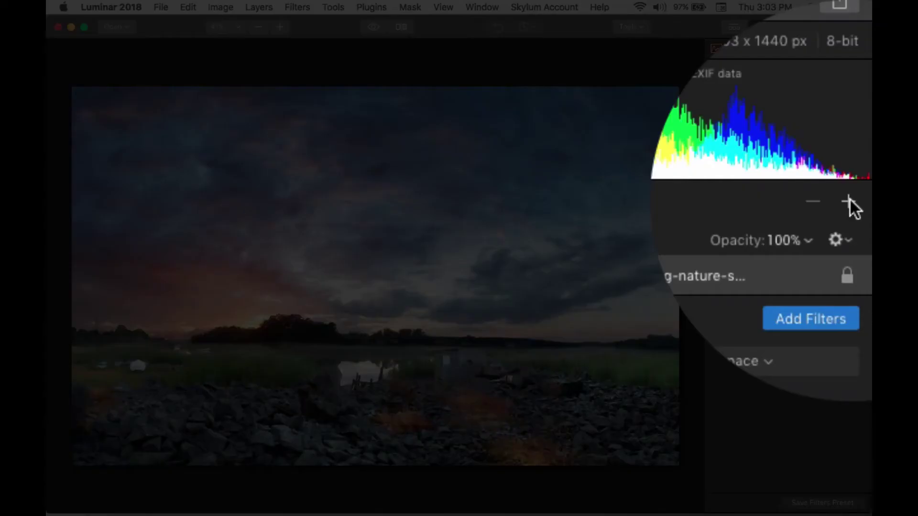
left_click(849, 200)
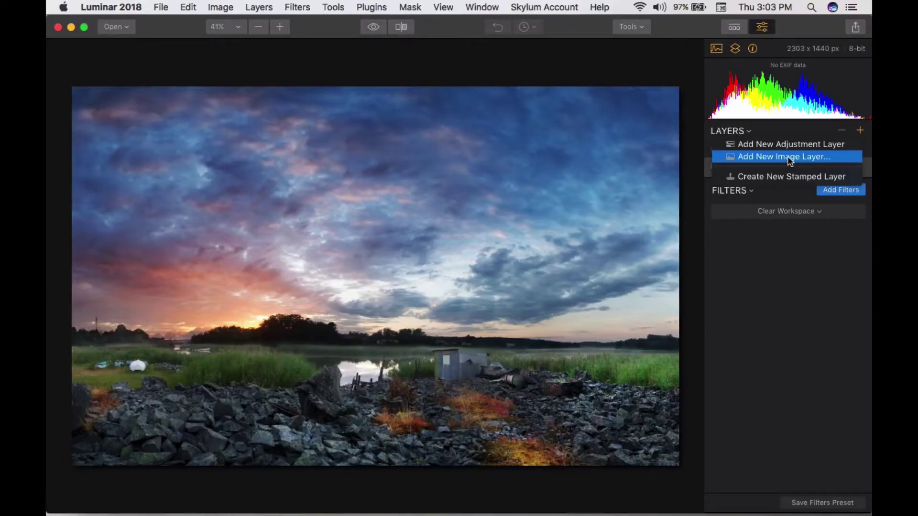
left_click(807, 260)
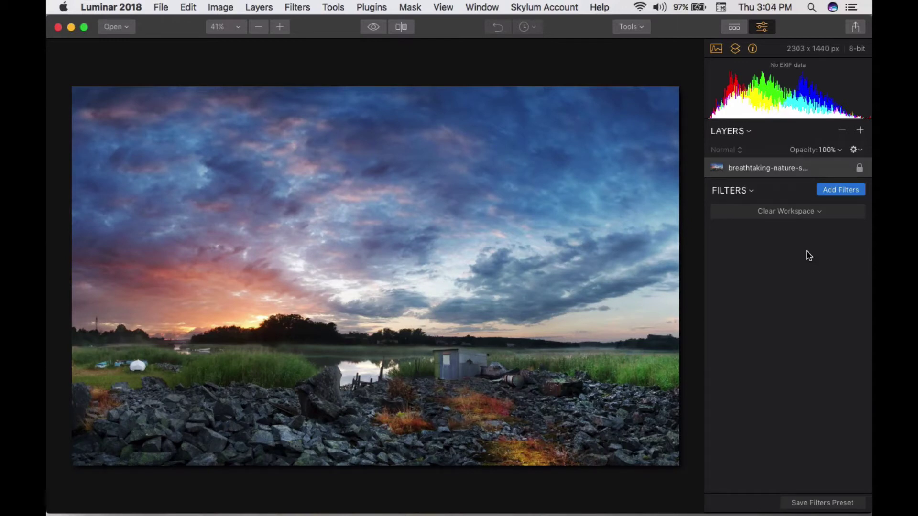
Step: Switch to the Professional filter workspace and try the Develop Temperature slider, keeping As Shot
left_click(804, 213)
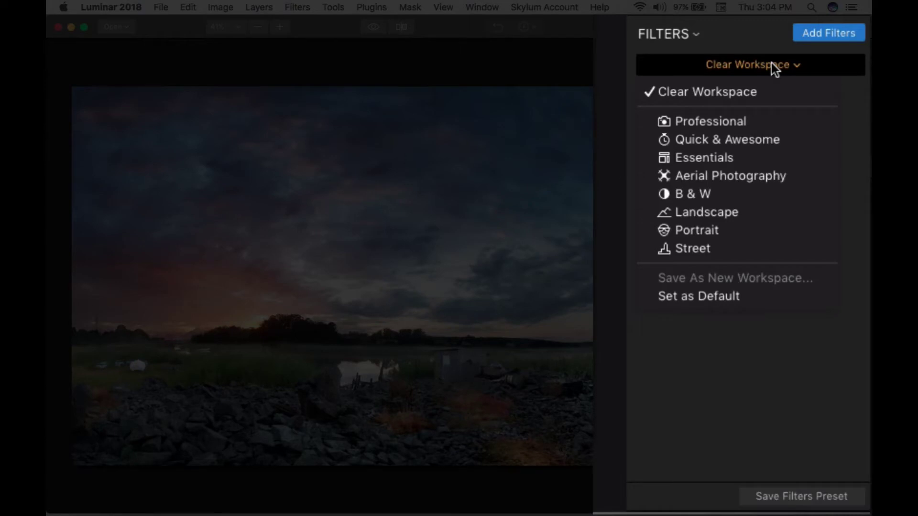
left_click(770, 125)
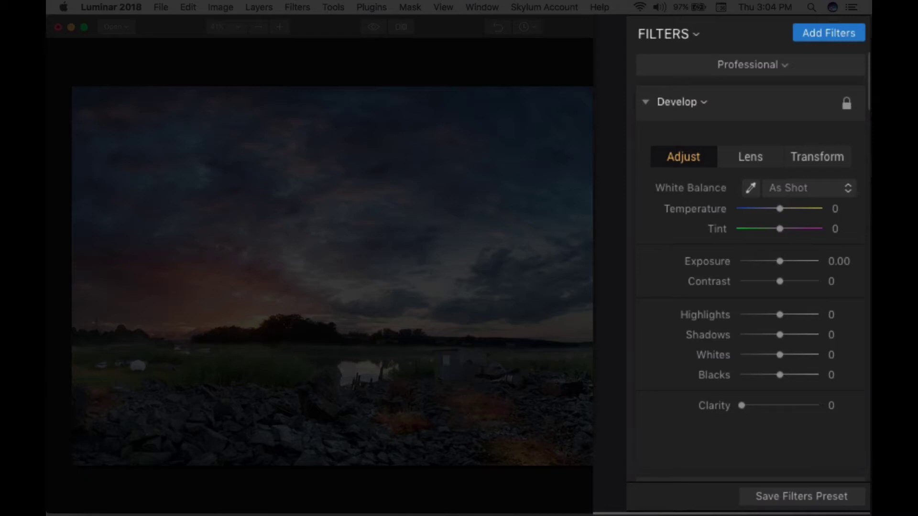
mouse_move(869, 83)
left_mouse_down()
mouse_move(868, 460)
mouse_move(868, 84)
left_mouse_up()
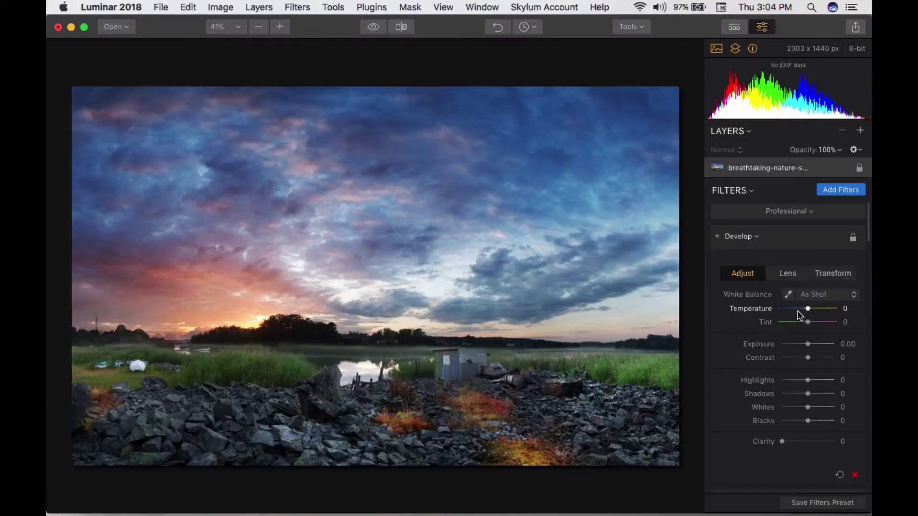
left_click_drag(808, 309, 808, 312)
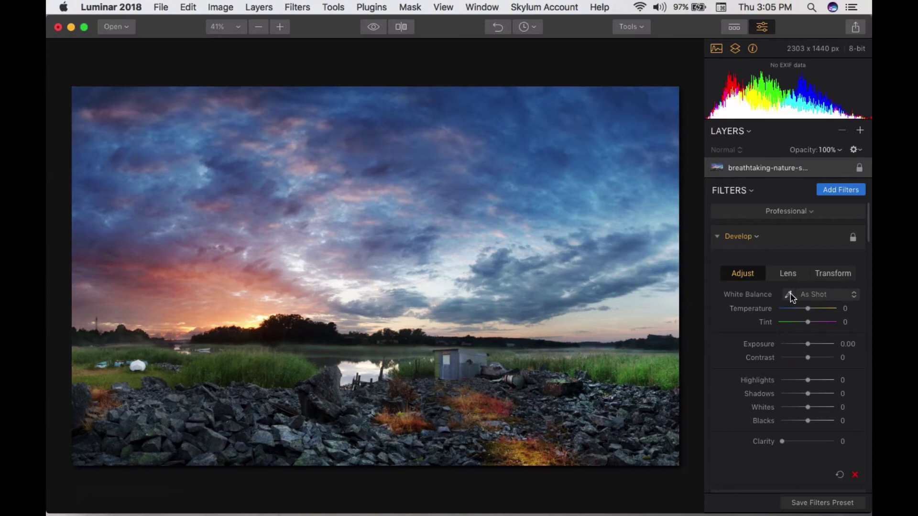
Step: Pick a custom white balance from the sky (Temperature 99, Tint 80) and adjust the before/after divider
left_click(789, 295)
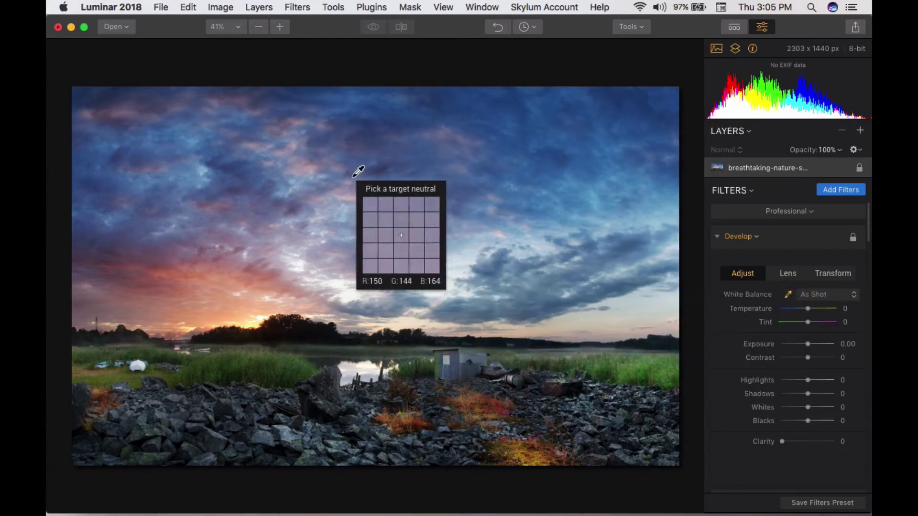
left_click(316, 171)
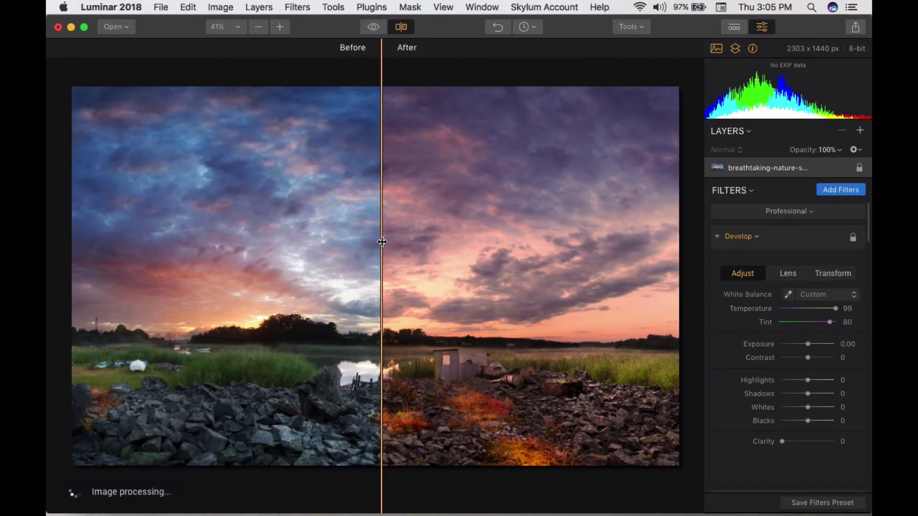
left_click_drag(382, 242, 381, 272)
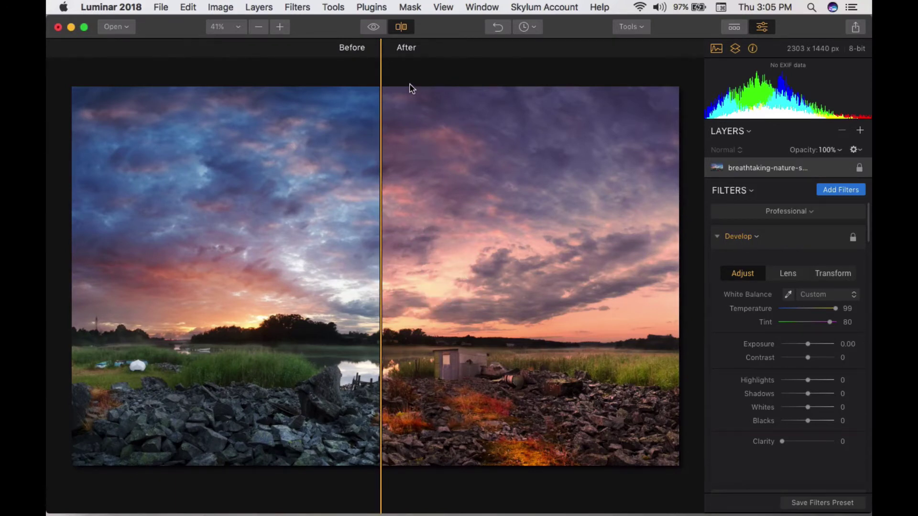
left_click_drag(380, 158, 386, 159)
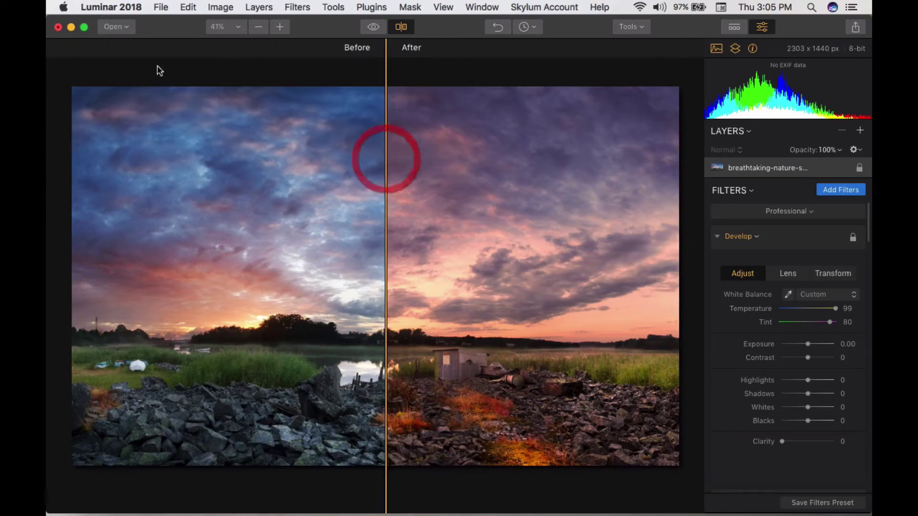
left_click(116, 28)
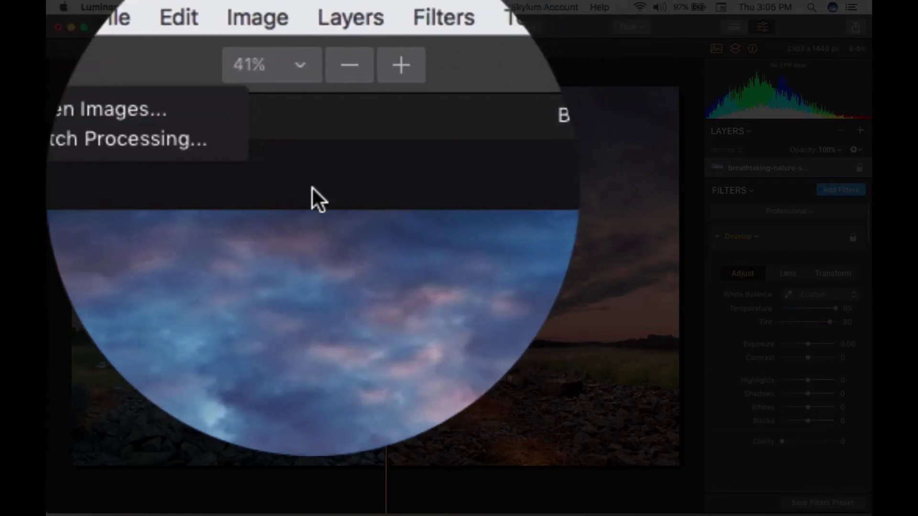
left_click(311, 186)
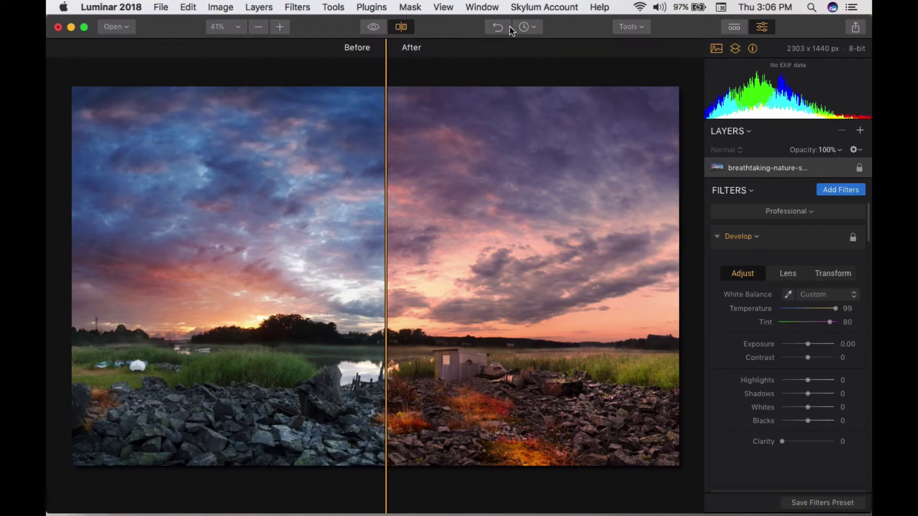
Step: Check the edit history, then collapse Develop, Denoise, Saturation/Vibrance and other filters to reveal LUT Mapping
left_click(526, 26)
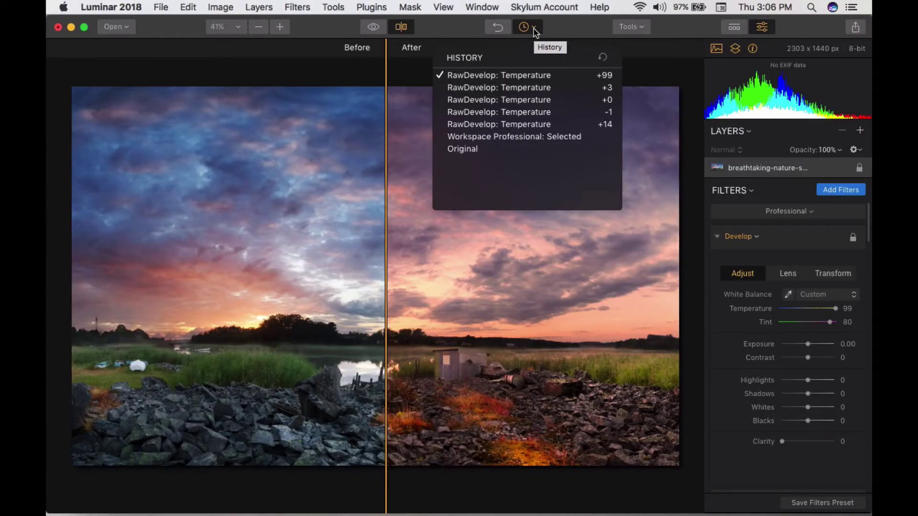
left_click(584, 28)
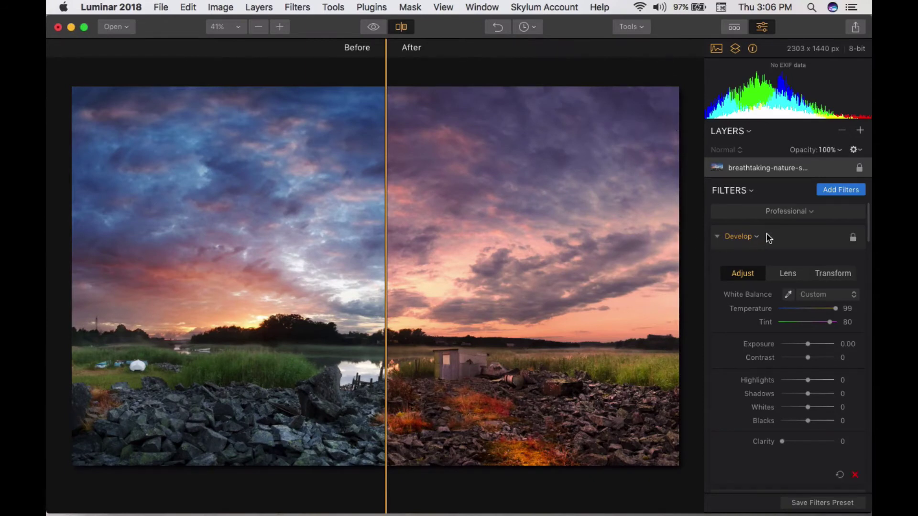
left_click(715, 237)
left_click(716, 266)
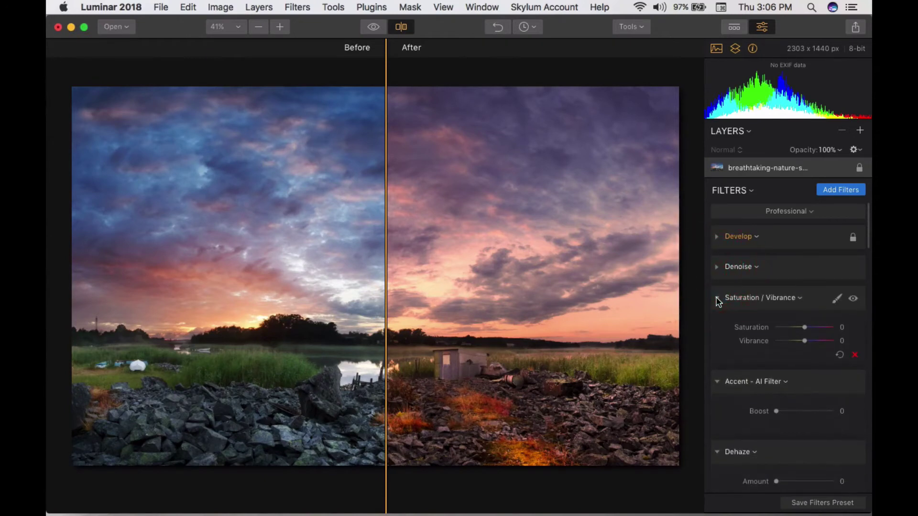
left_click(717, 299)
left_click(717, 328, "alt")
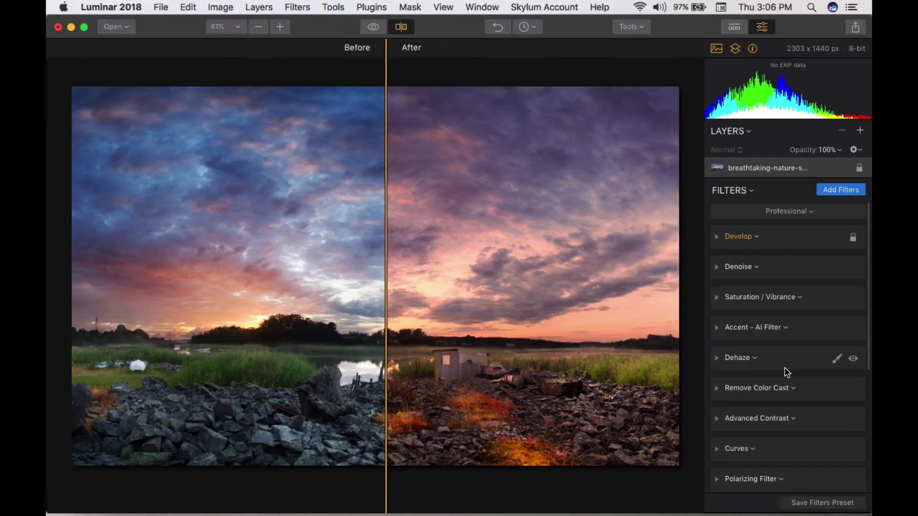
scroll(785, 371, "down", 5)
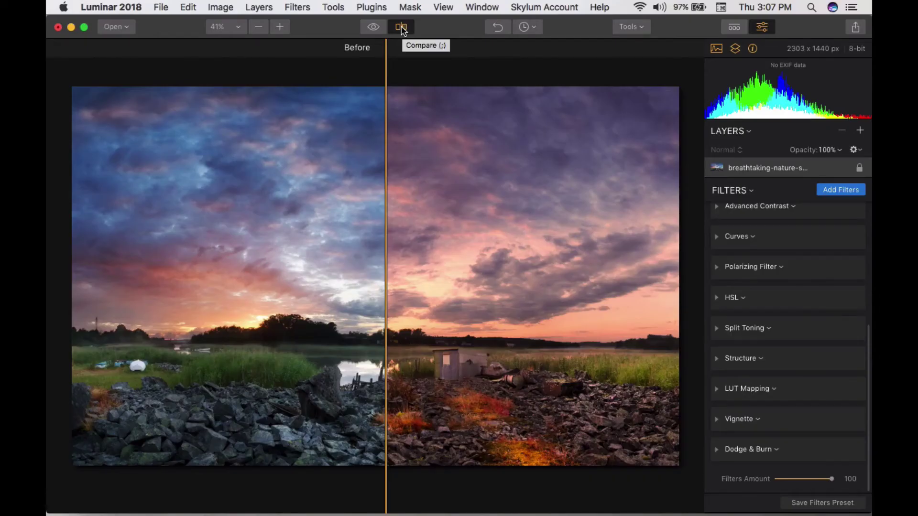
Step: Turn off Compare, expand LUT Mapping and apply the Wooden LUT
left_click(402, 28)
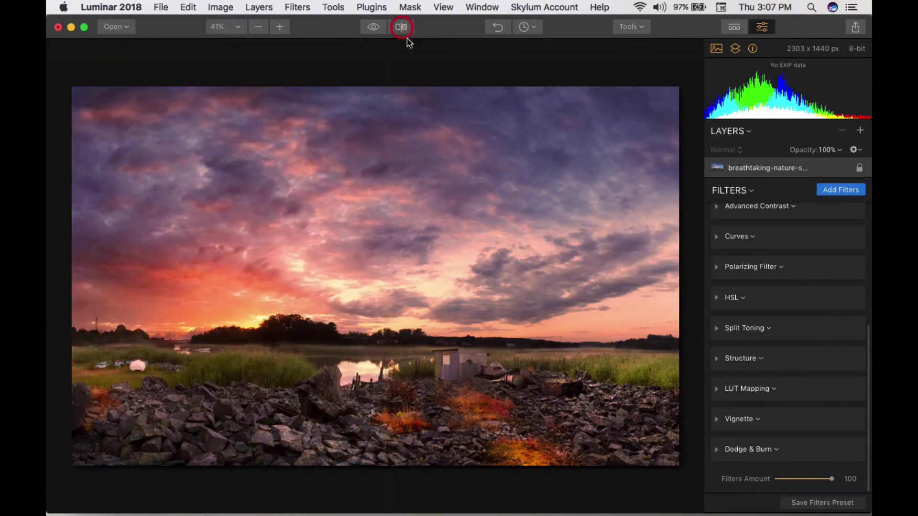
left_click(717, 392)
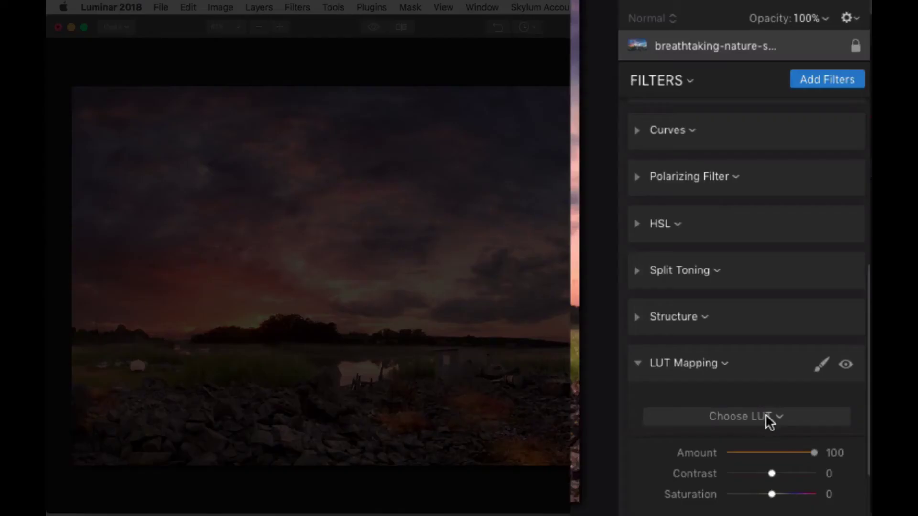
left_click(768, 420)
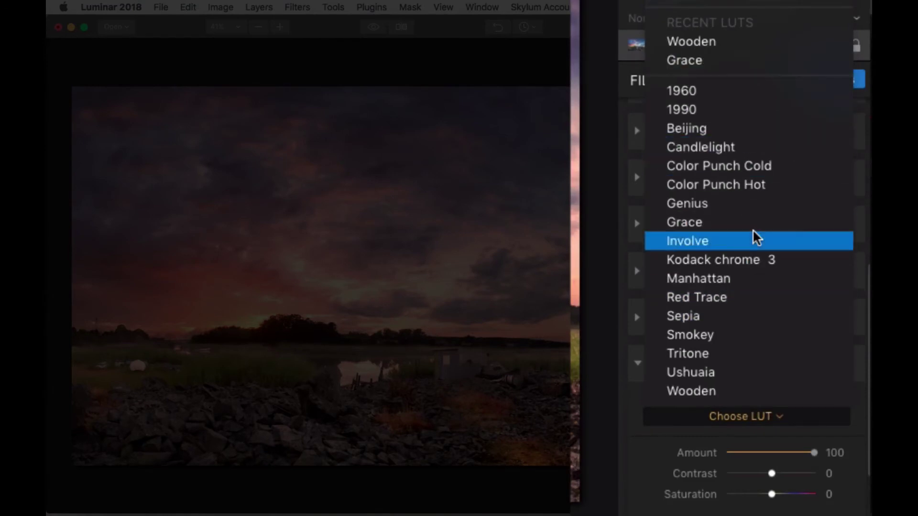
left_click(739, 41)
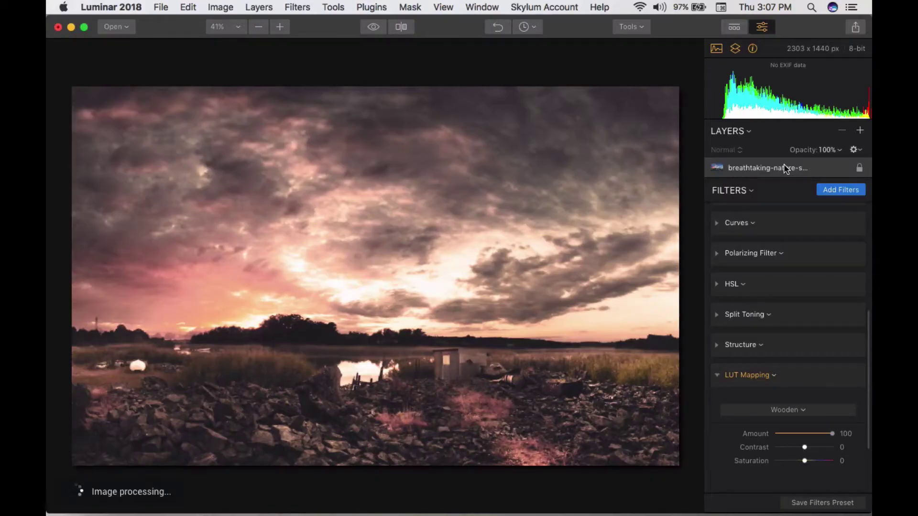
Step: Try the Smokey and Genius LUTs, then reset LUT Mapping to remove the look
left_click(747, 339)
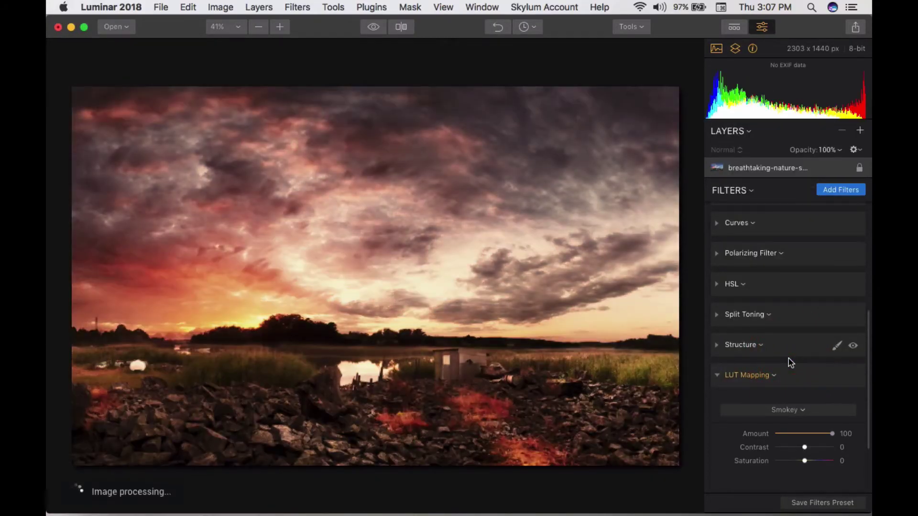
left_click(788, 410)
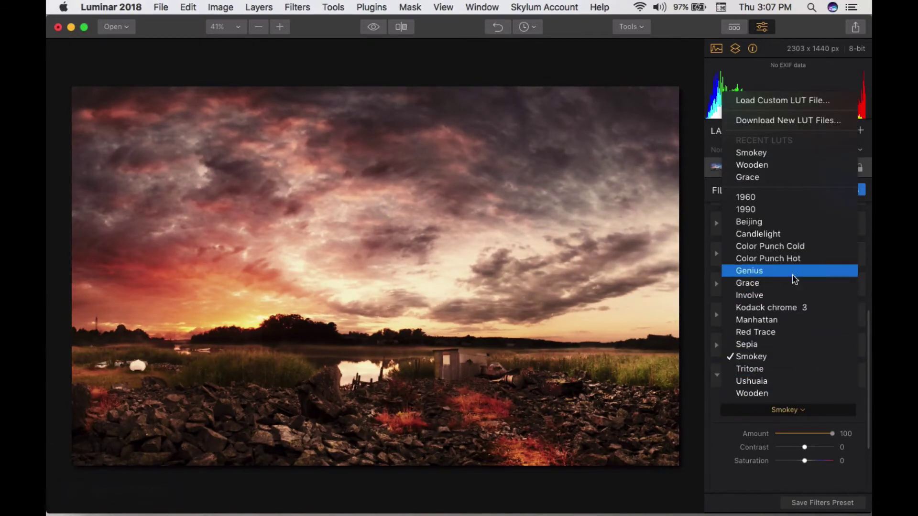
left_click(791, 270)
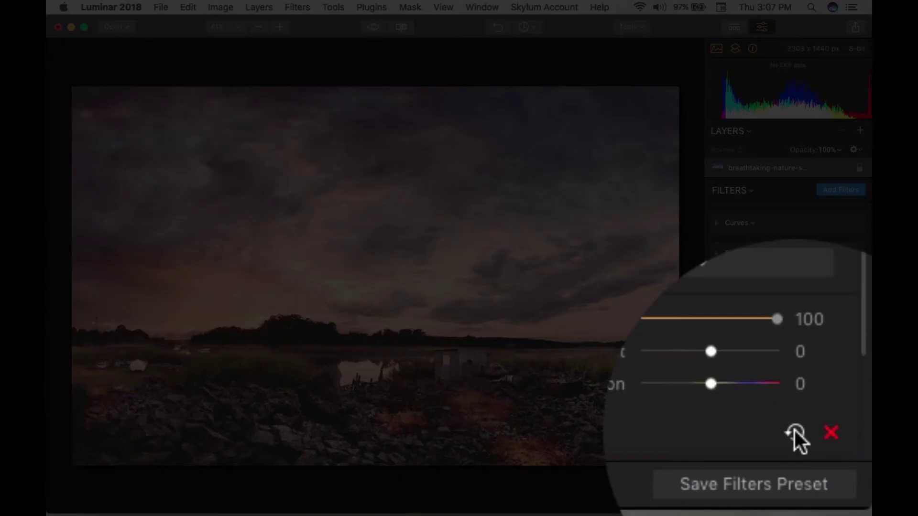
left_click(794, 431)
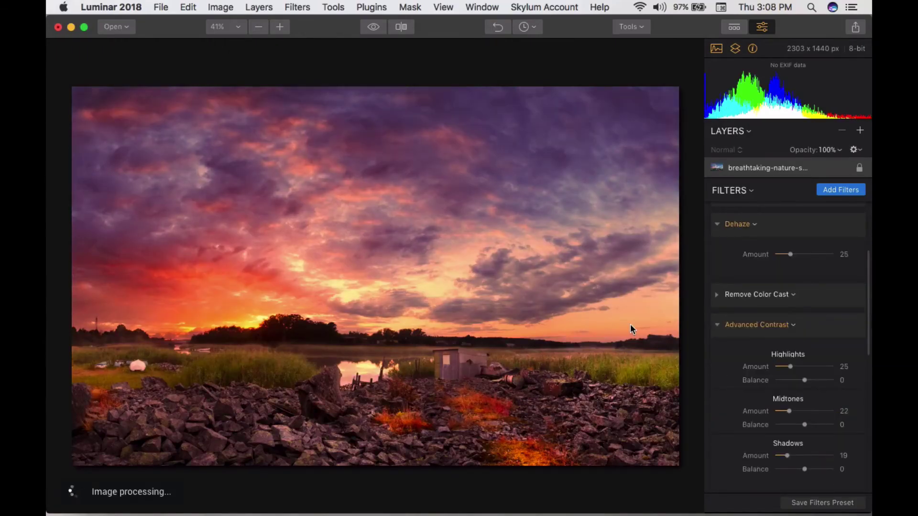
Step: Collapse Dehaze and sweep the before/after divider over the Dehaze 25 and Advanced Contrast edits, then exit Compare
left_click(716, 226)
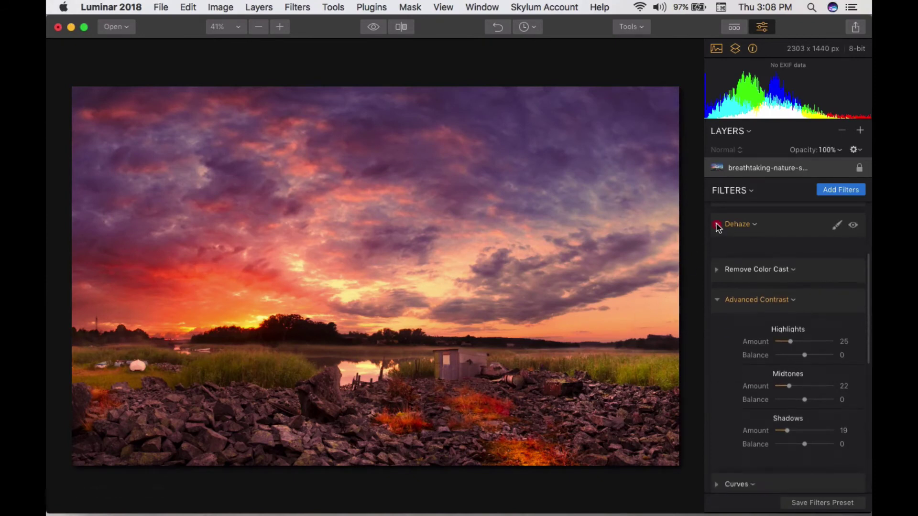
left_click(401, 28)
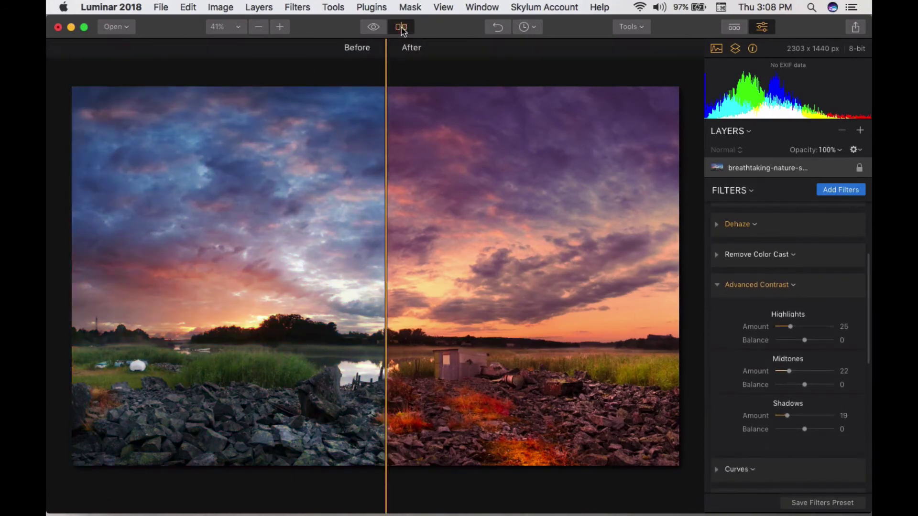
left_click_drag(384, 249, 393, 307)
key("shift+backslash")
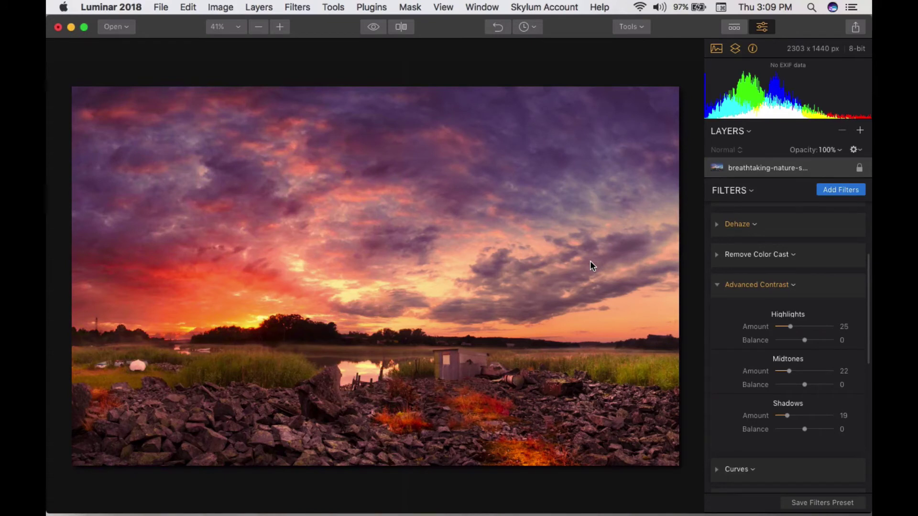
scroll(772, 282, "up", 5)
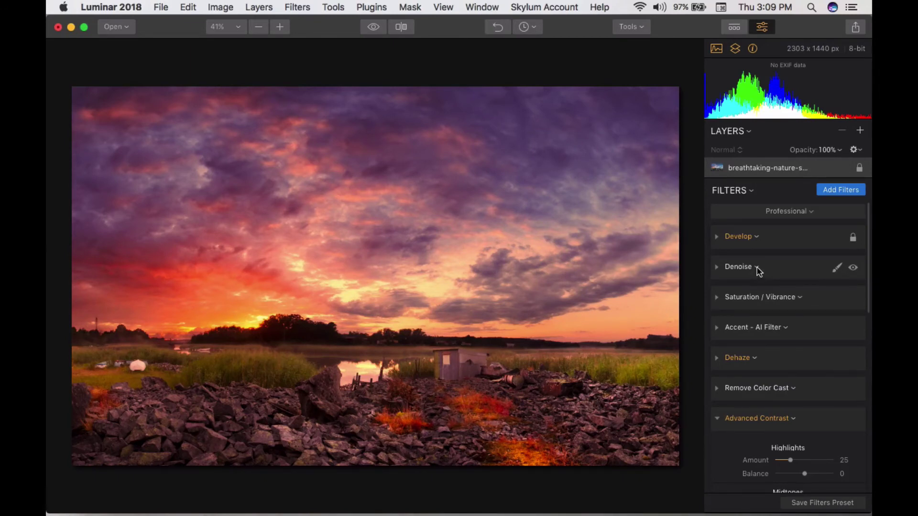
left_click(757, 268)
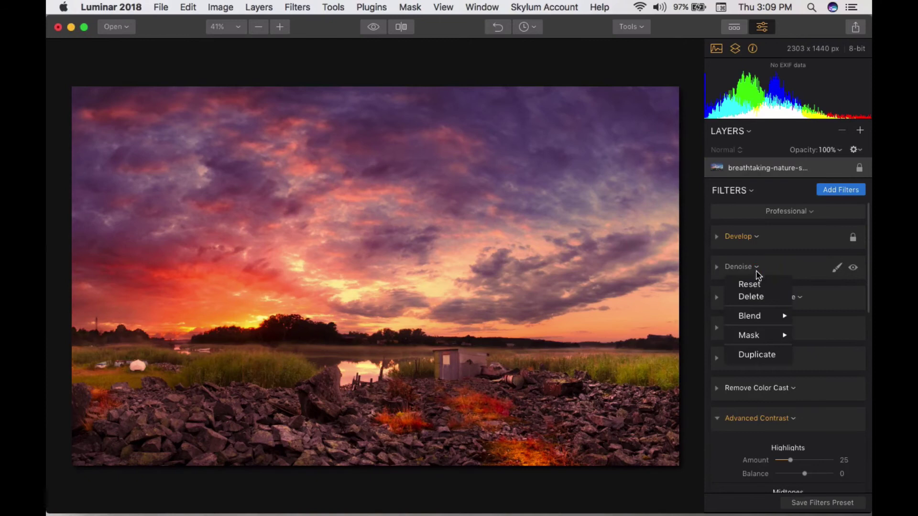
left_click(757, 297)
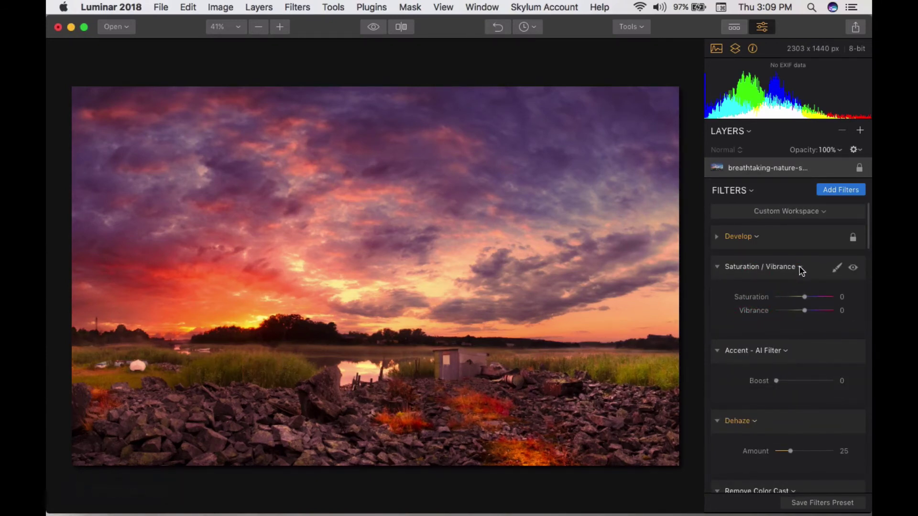
left_click(799, 268)
left_click(775, 297)
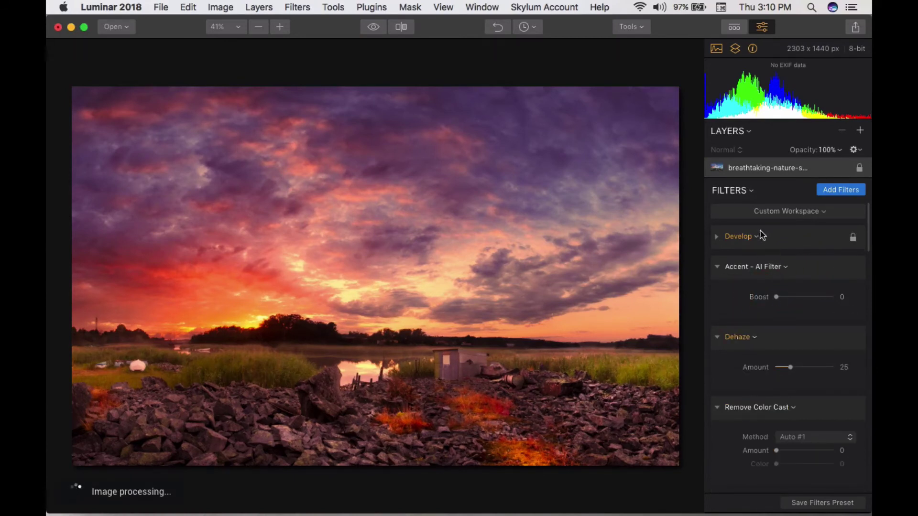
left_click(749, 192)
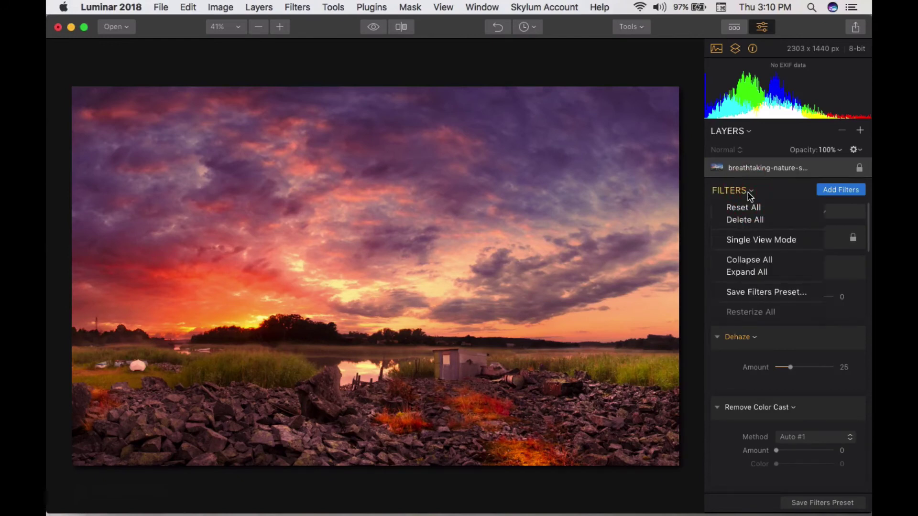
left_click(748, 208)
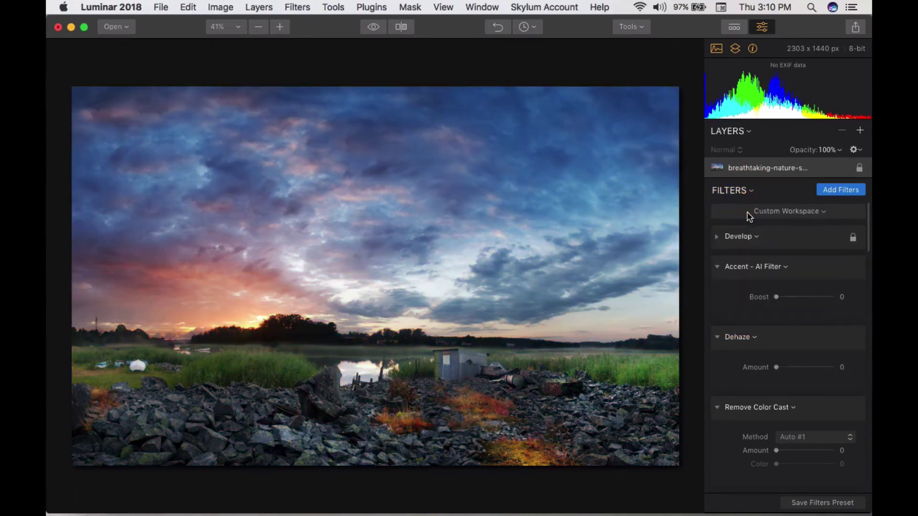
left_click(790, 212)
left_click(792, 232)
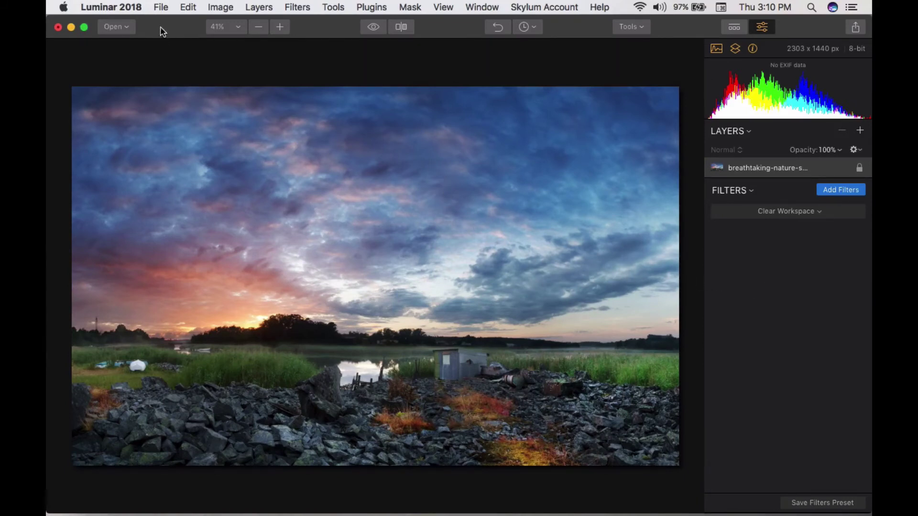
Step: Show the presets folder in Finder, then close it
left_click(163, 8)
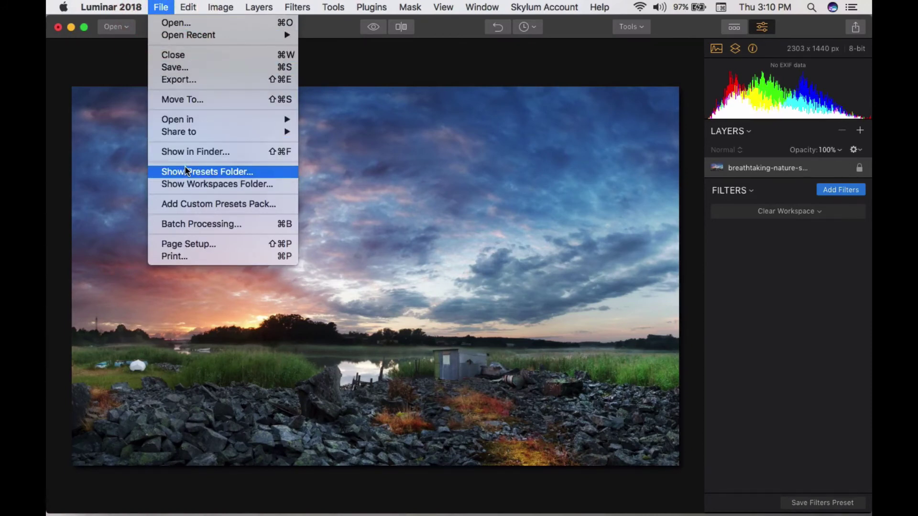
left_click(267, 172)
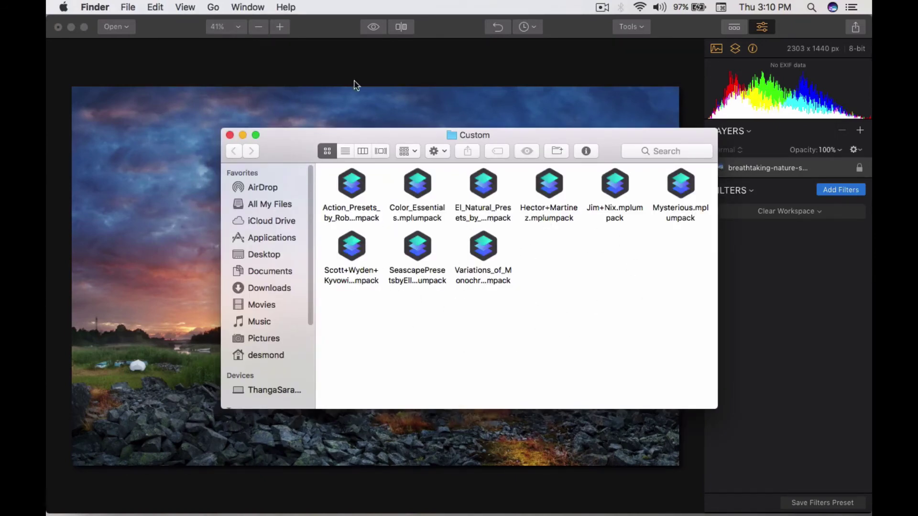
left_click(230, 135)
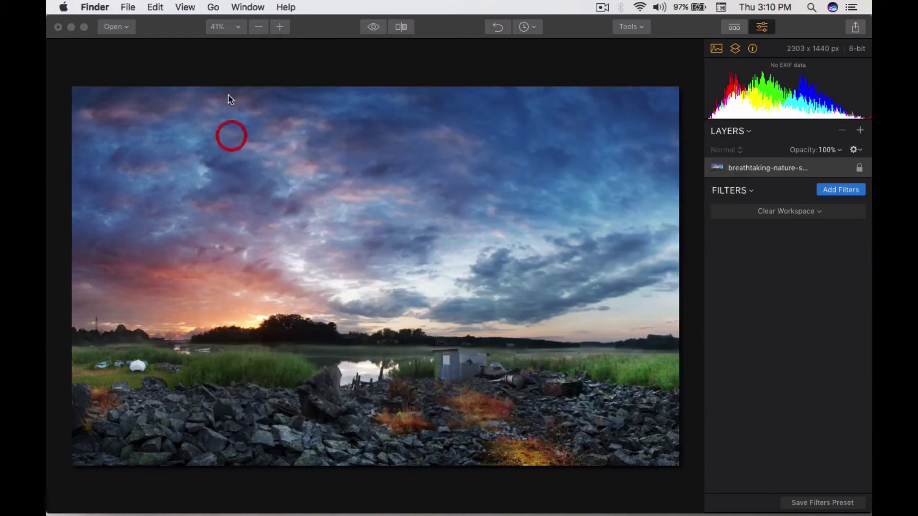
Step: Add the SeascapePresetsbyEllenAnon custom presets pack and dismiss the confirmation
left_click(128, 7)
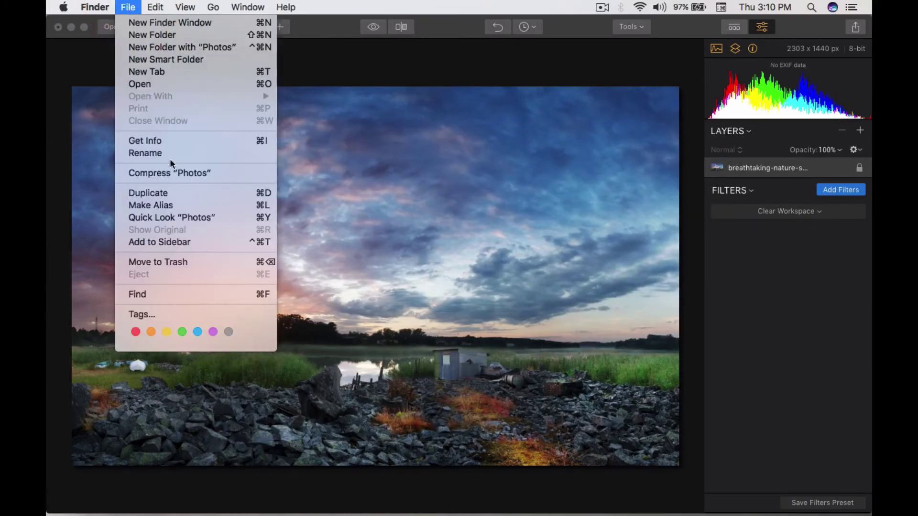
left_click(361, 120)
left_click(159, 7)
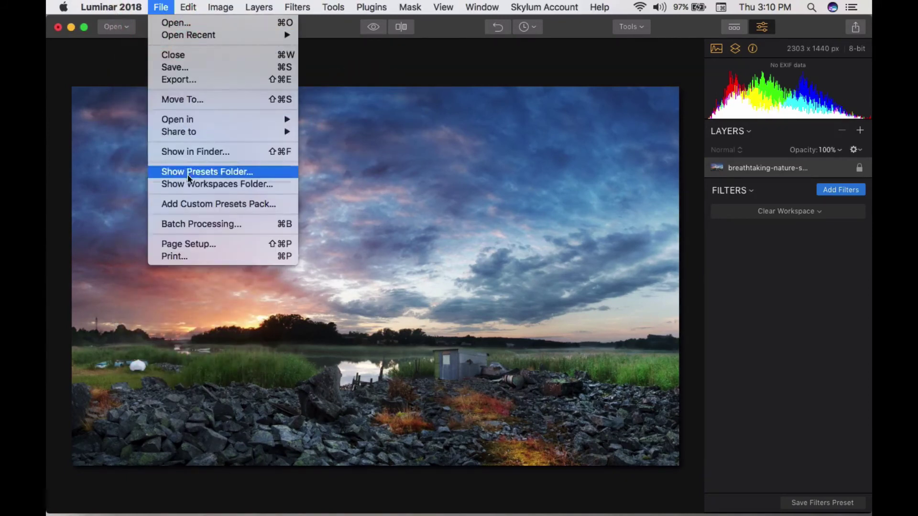
left_click(189, 205)
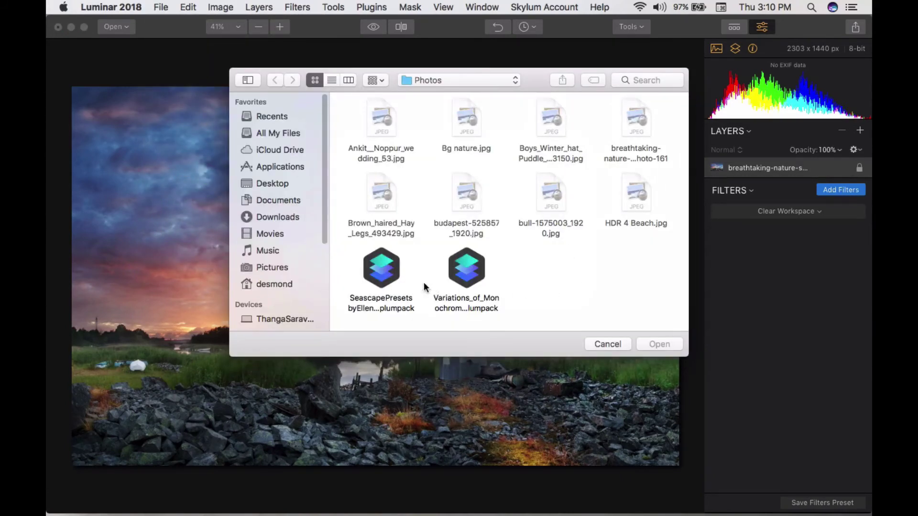
left_click(388, 281)
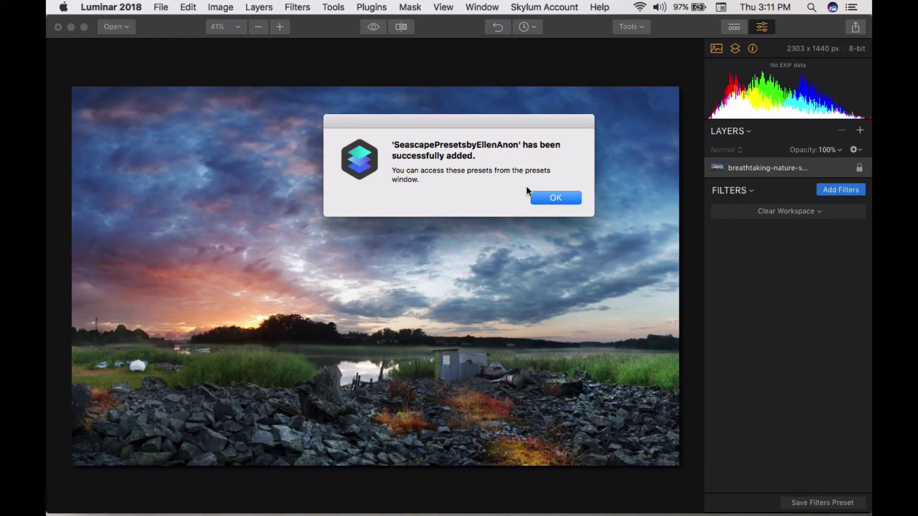
left_click(553, 199)
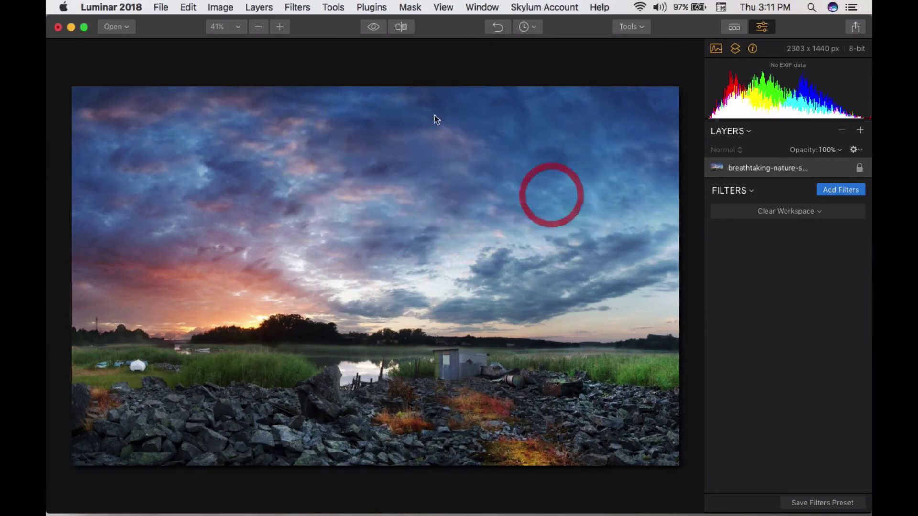
Step: Add the Variations_of_Monochrome custom presets pack and dismiss the confirmation
left_click(161, 7)
left_click(189, 202)
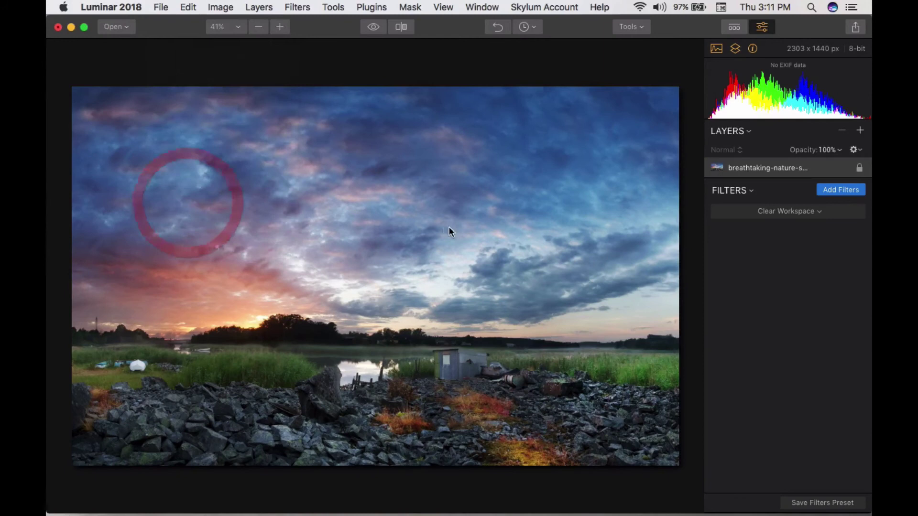
left_click(475, 280)
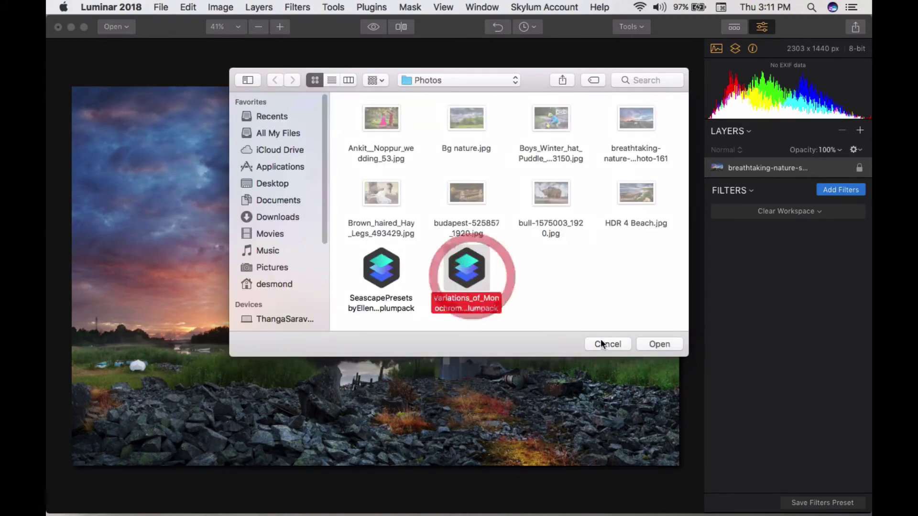
left_click(658, 344)
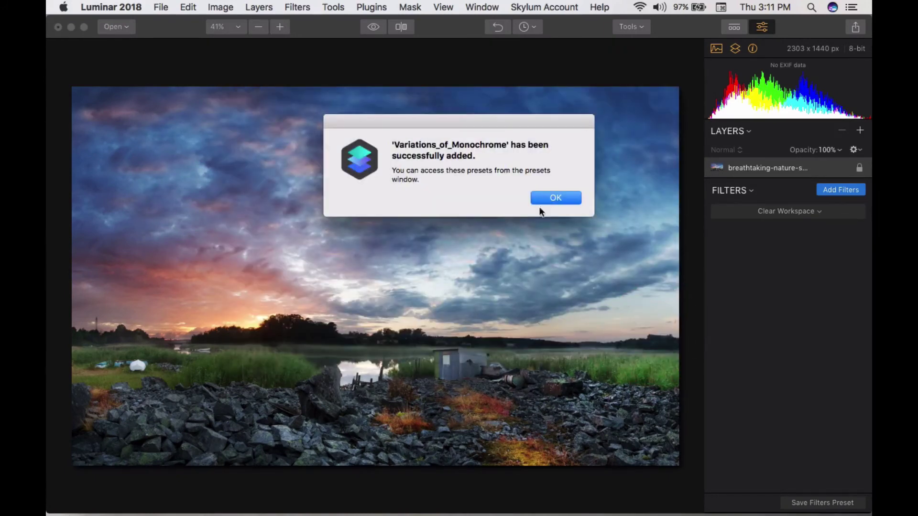
left_click(564, 198)
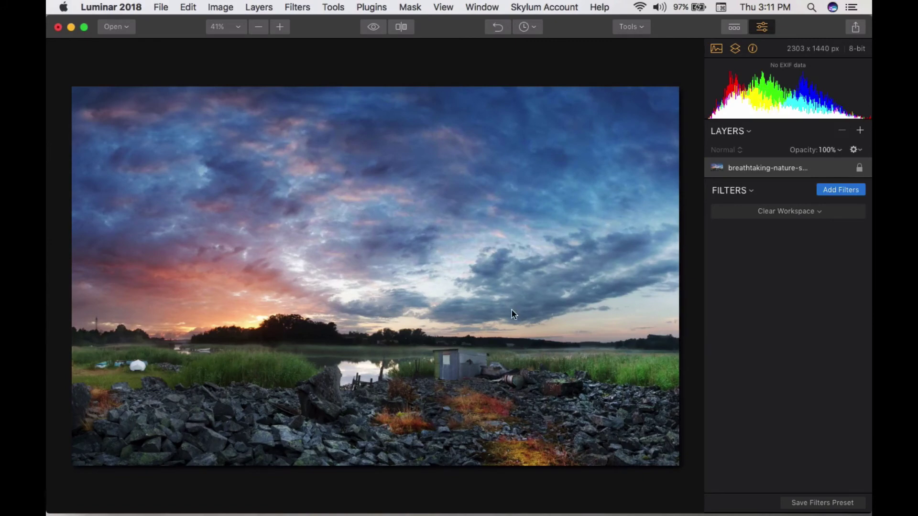
Step: Apply the Soft B&W preset from the Monochrome variations to the sunset landscape
left_click(734, 27)
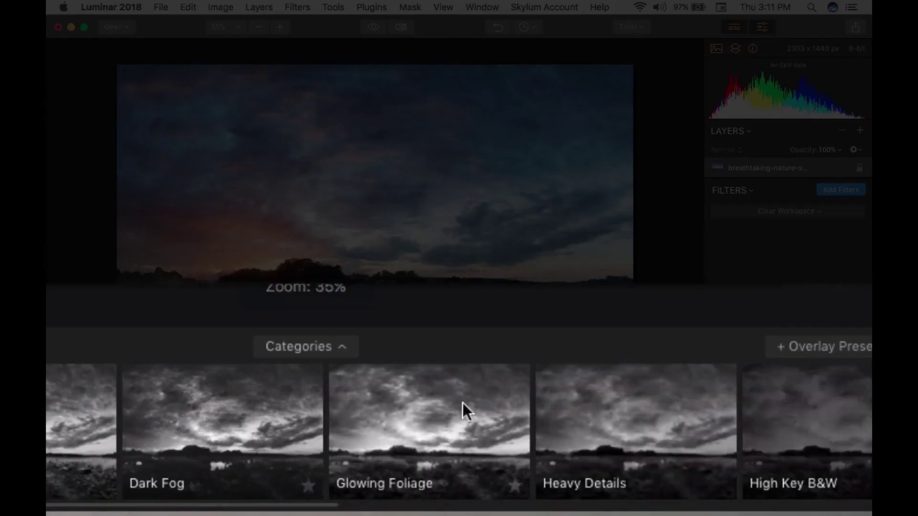
scroll(561, 409, "right", 10)
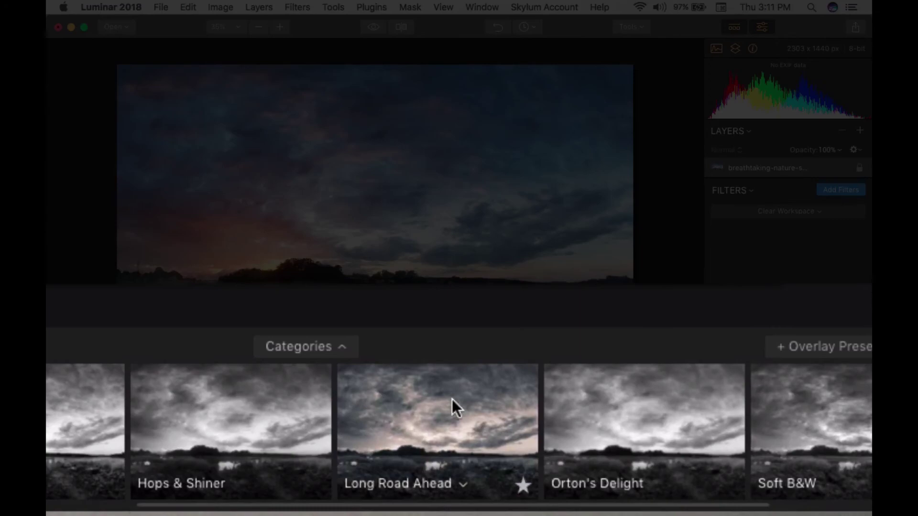
scroll(457, 406, "right", 4)
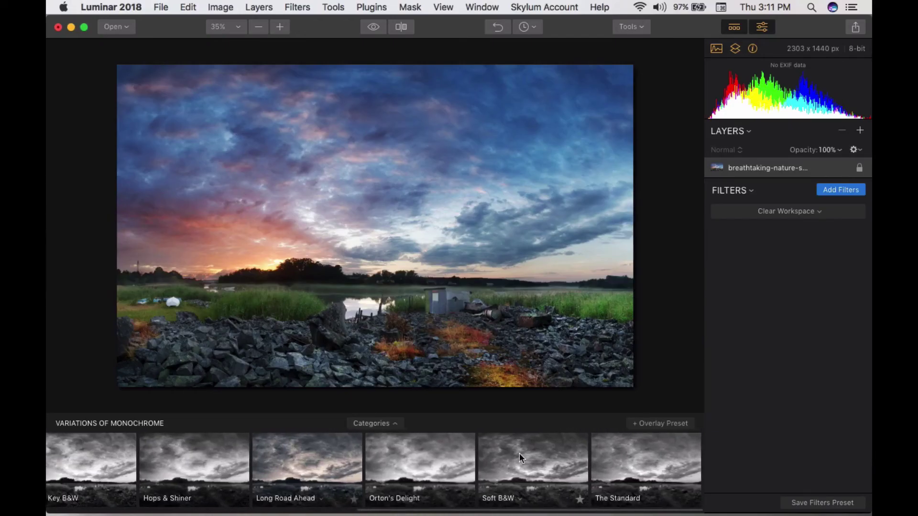
left_click(520, 455)
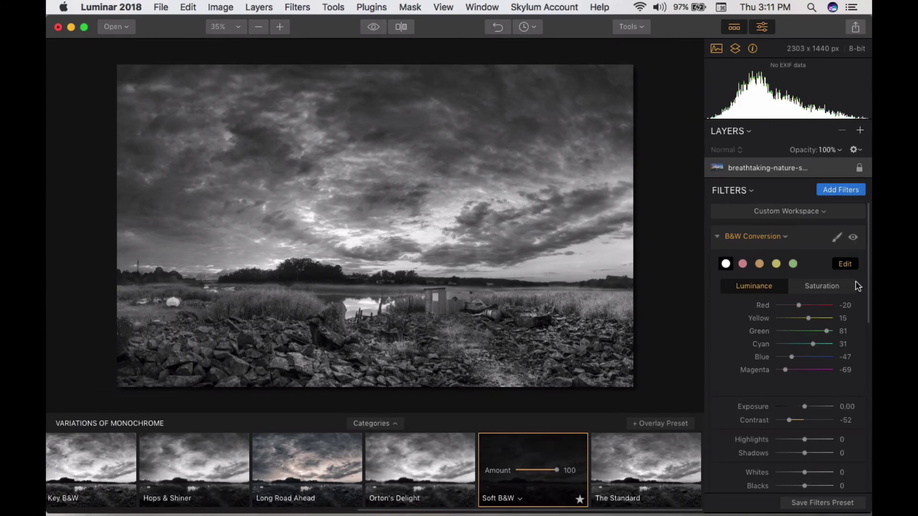
left_click_drag(867, 262, 870, 444)
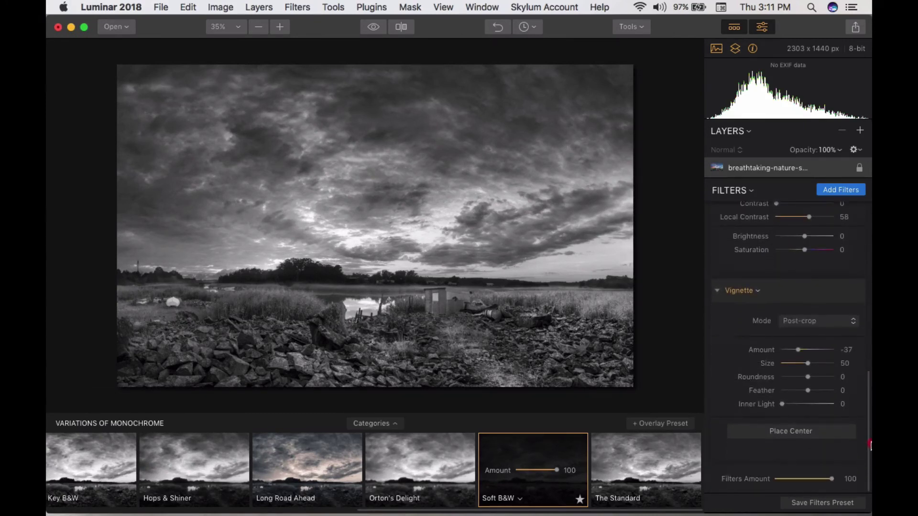
scroll(869, 431, "up", 10)
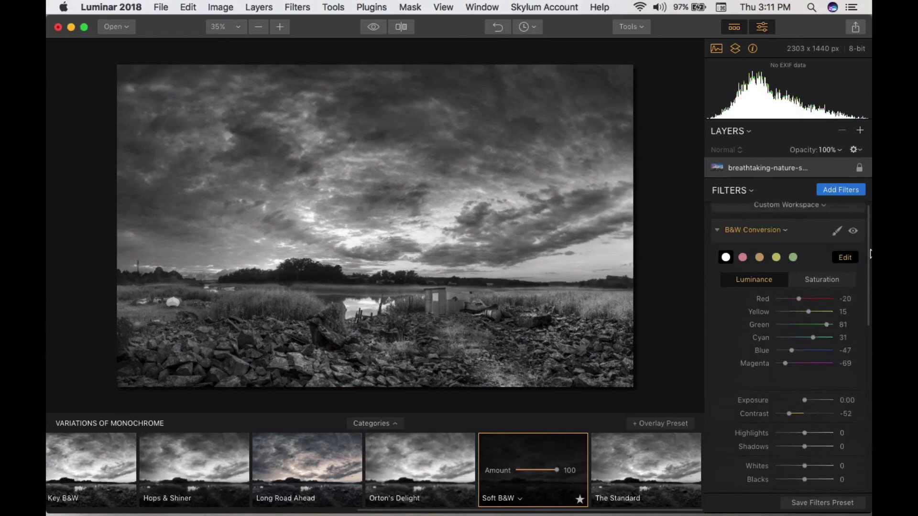
Step: Hide the presets and filter panels and compare the black-and-white result before and after
left_click(734, 27)
left_click(762, 28)
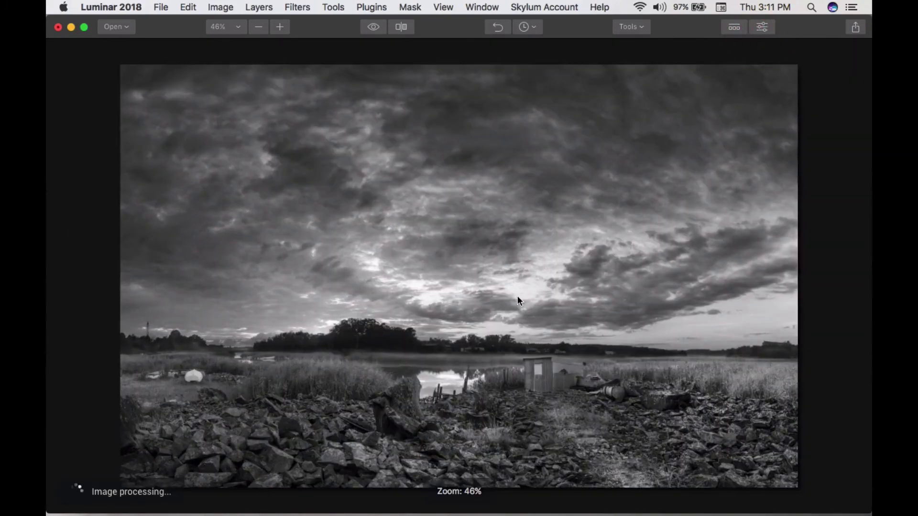
left_click(401, 27)
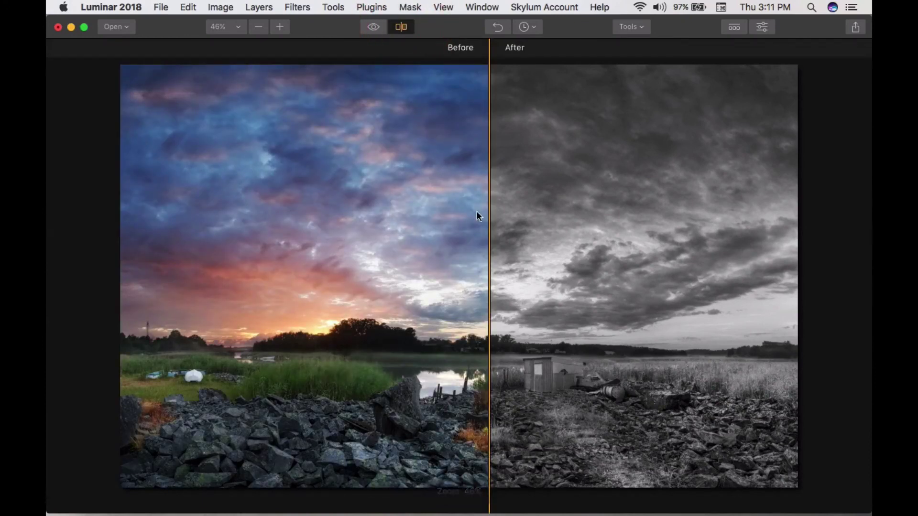
mouse_move(487, 231)
left_mouse_down()
mouse_move(380, 233)
mouse_move(579, 243)
mouse_move(203, 242)
mouse_move(750, 245)
mouse_move(268, 225)
mouse_move(626, 235)
mouse_move(463, 224)
mouse_move(471, 225)
left_mouse_up()
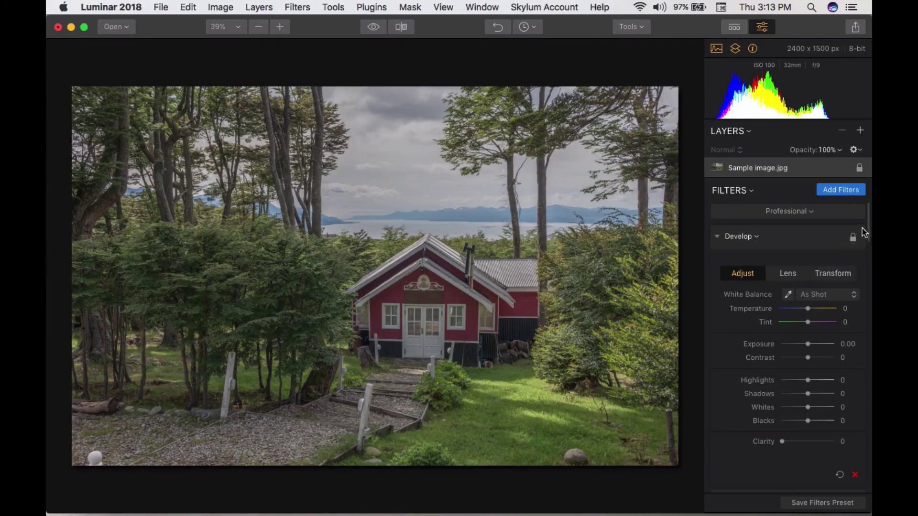
left_click_drag(867, 225, 870, 442)
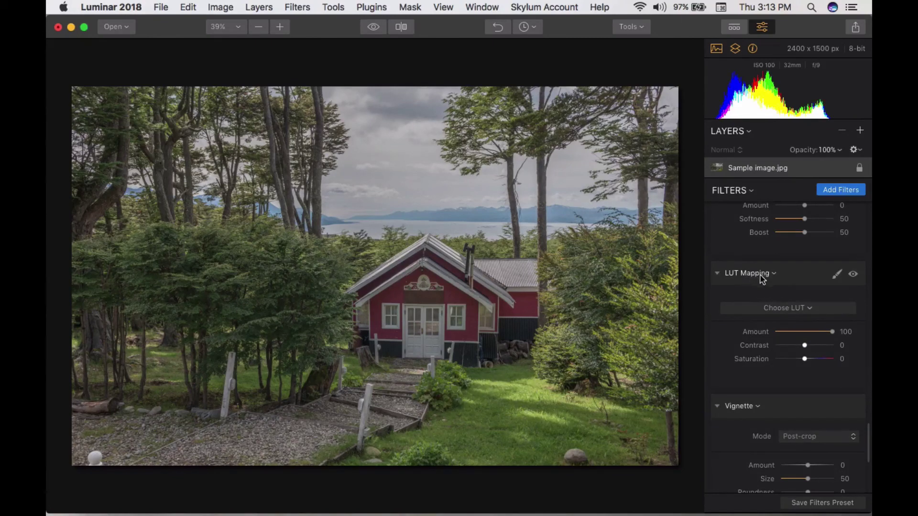
Step: Apply the Wooden LUT in LUT Mapping to the red house photo and hide the side panels
left_click(802, 309)
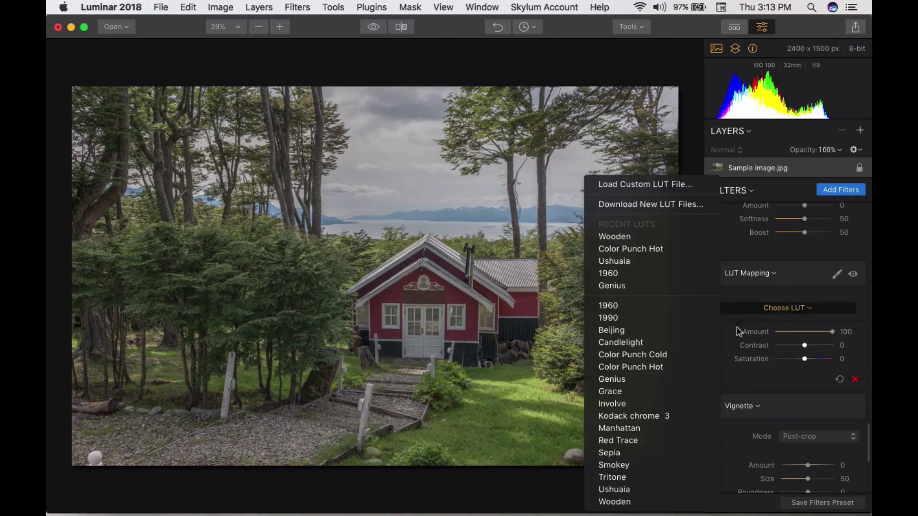
left_click(674, 499)
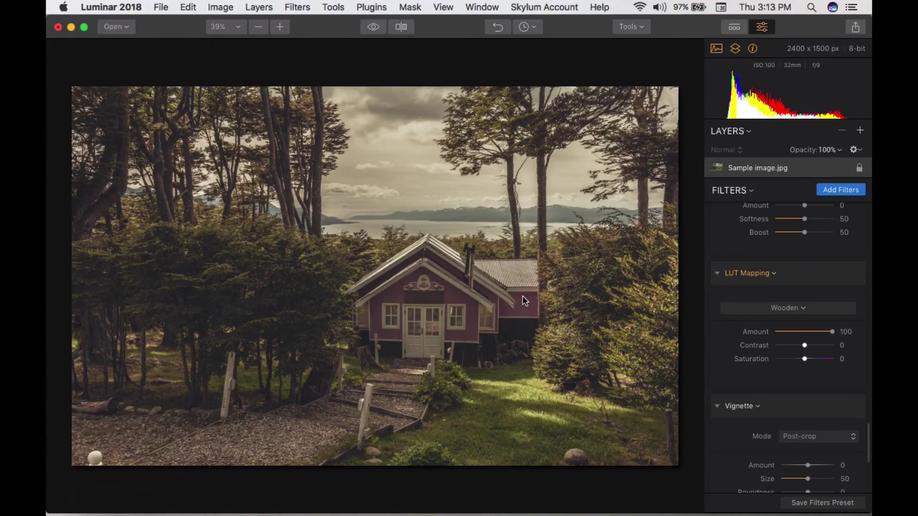
left_click(761, 27)
Step: Compare the Wooden LUT look before and after across the photo, then turn the comparison off
left_click(400, 27)
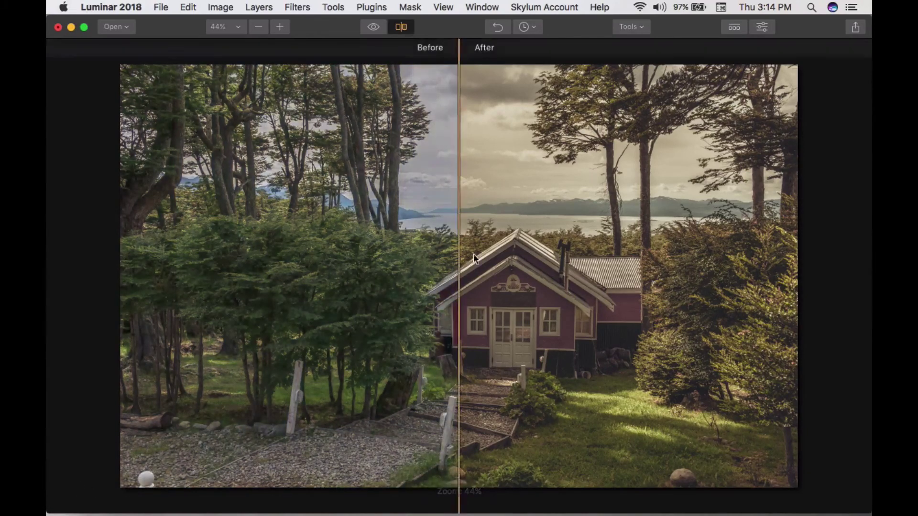
left_click_drag(459, 286, 150, 311)
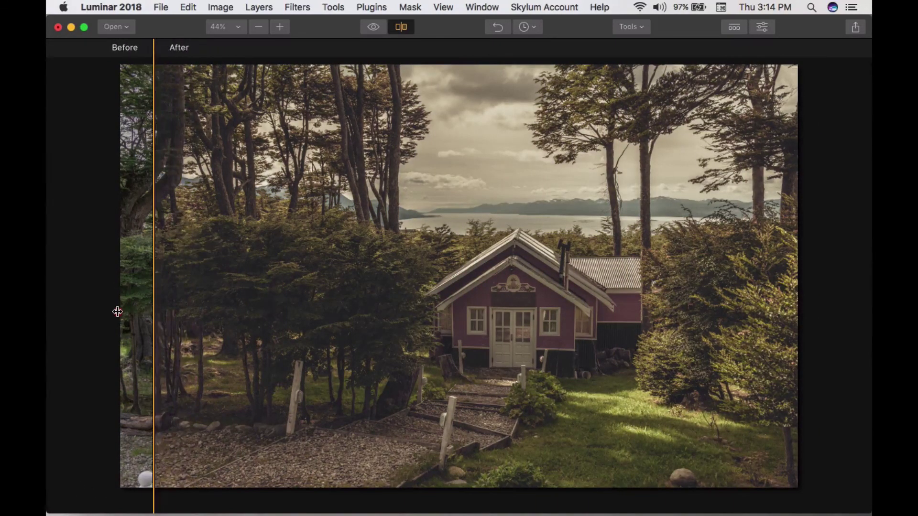
left_click(402, 27)
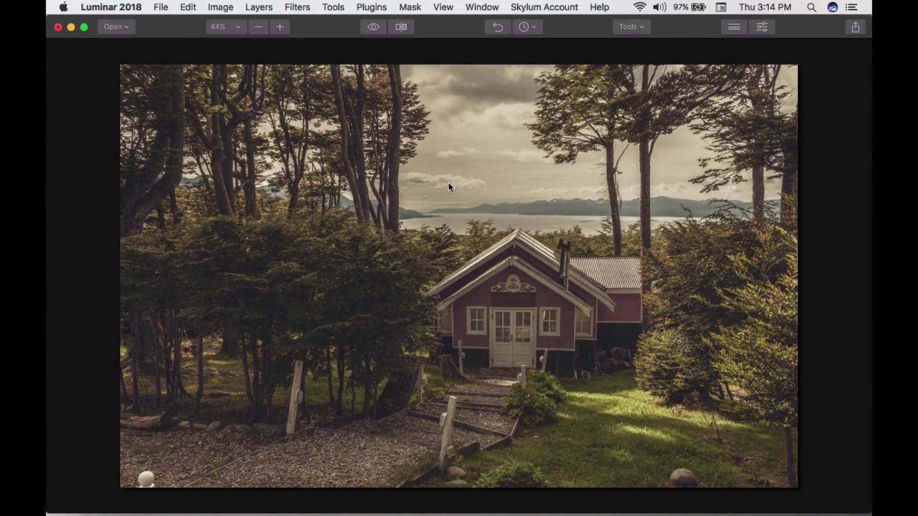
left_click(362, 8)
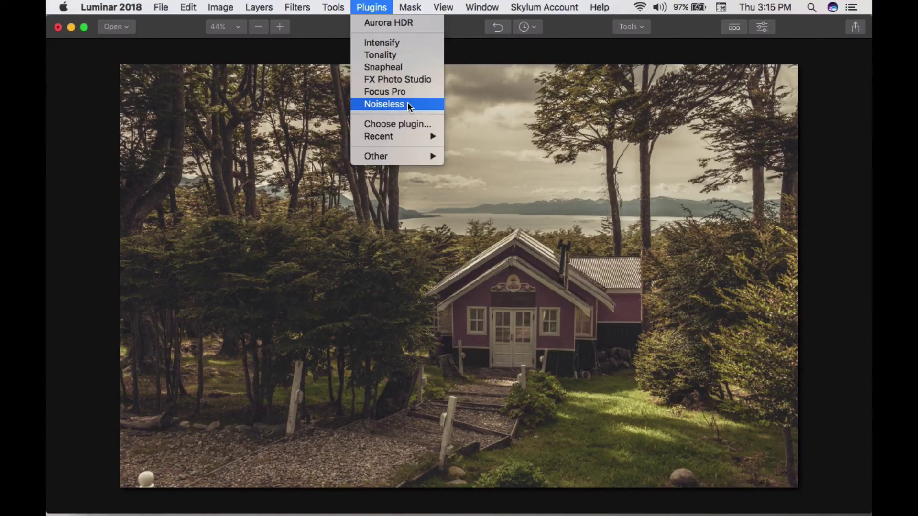
left_click(514, 106)
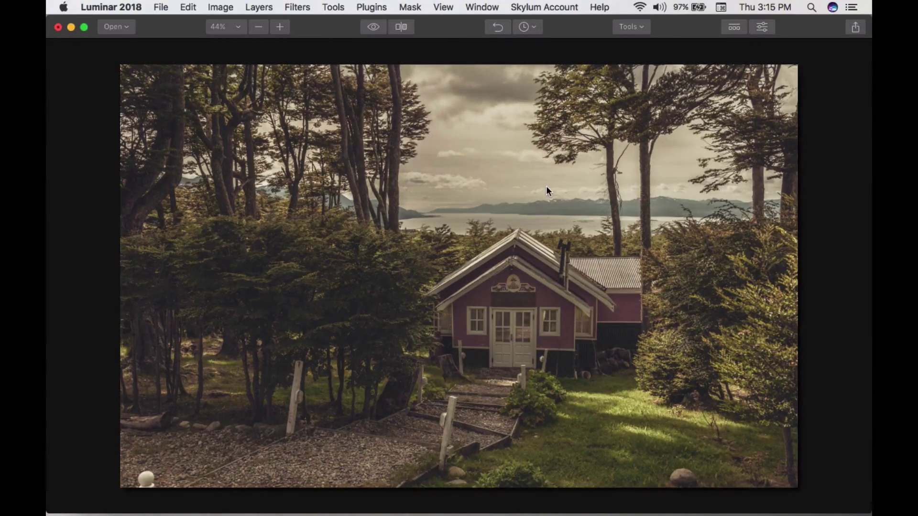